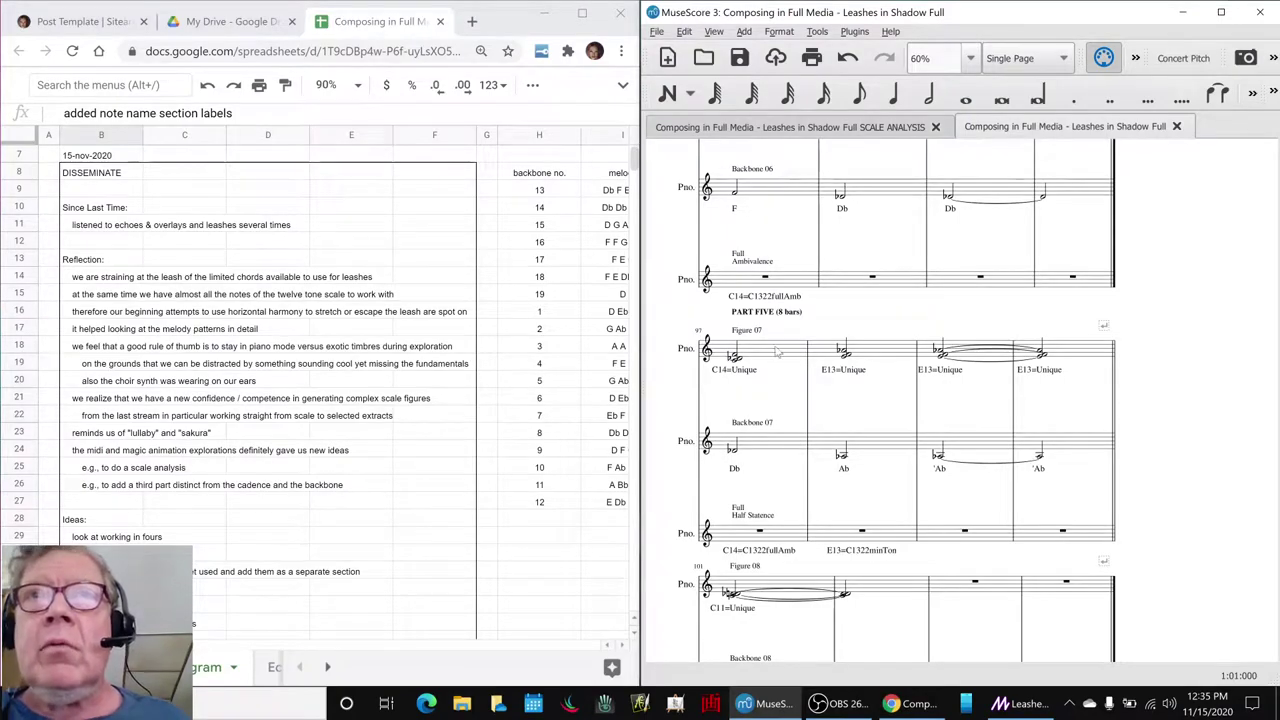
- Play back the Leashes in Shadow Full score, then visit OBS and return to MuseScore
left_click(775, 353)
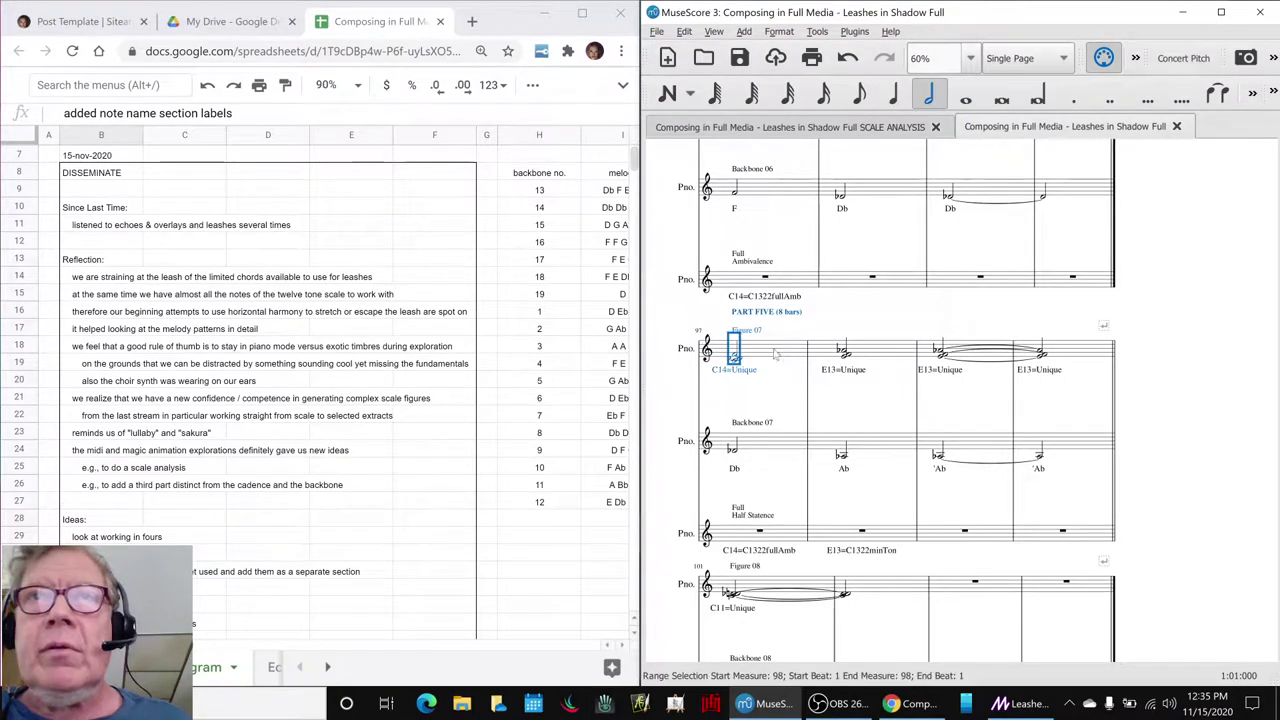
left_click(660, 408)
key("space")
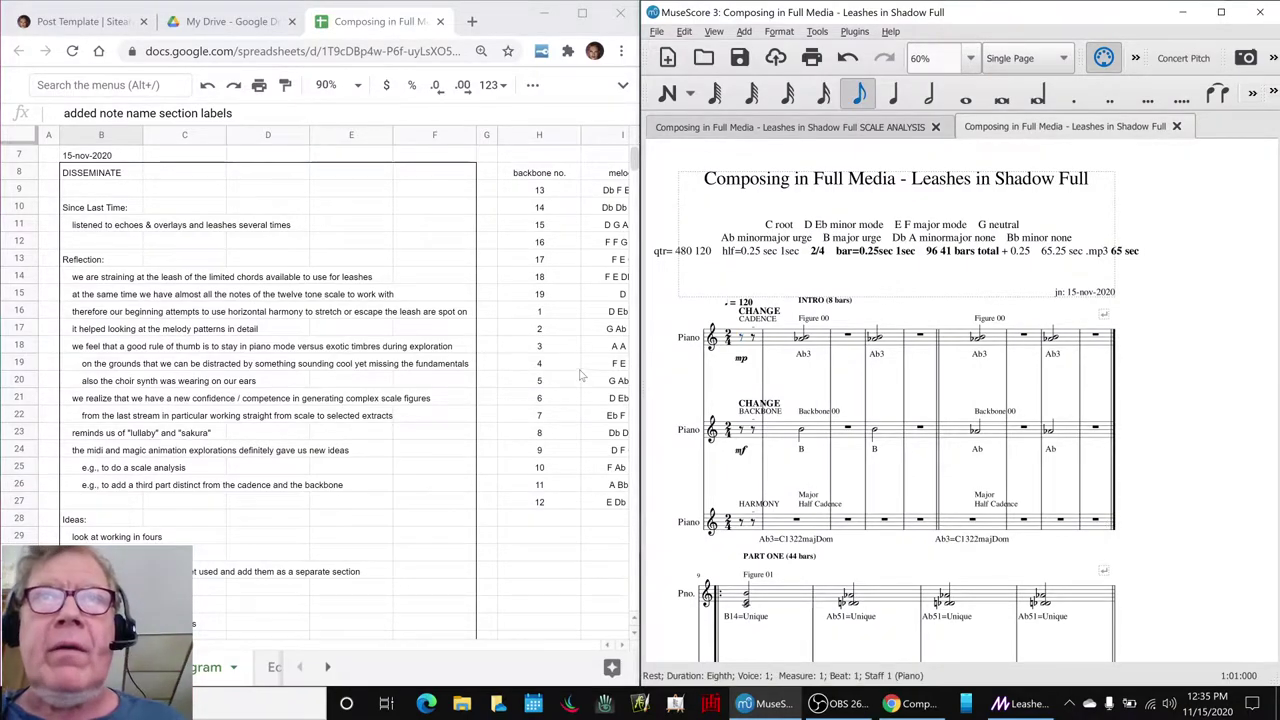
left_click(668, 398)
key("alt+Tab")
key("alt+Tab")
key("alt+Tab")
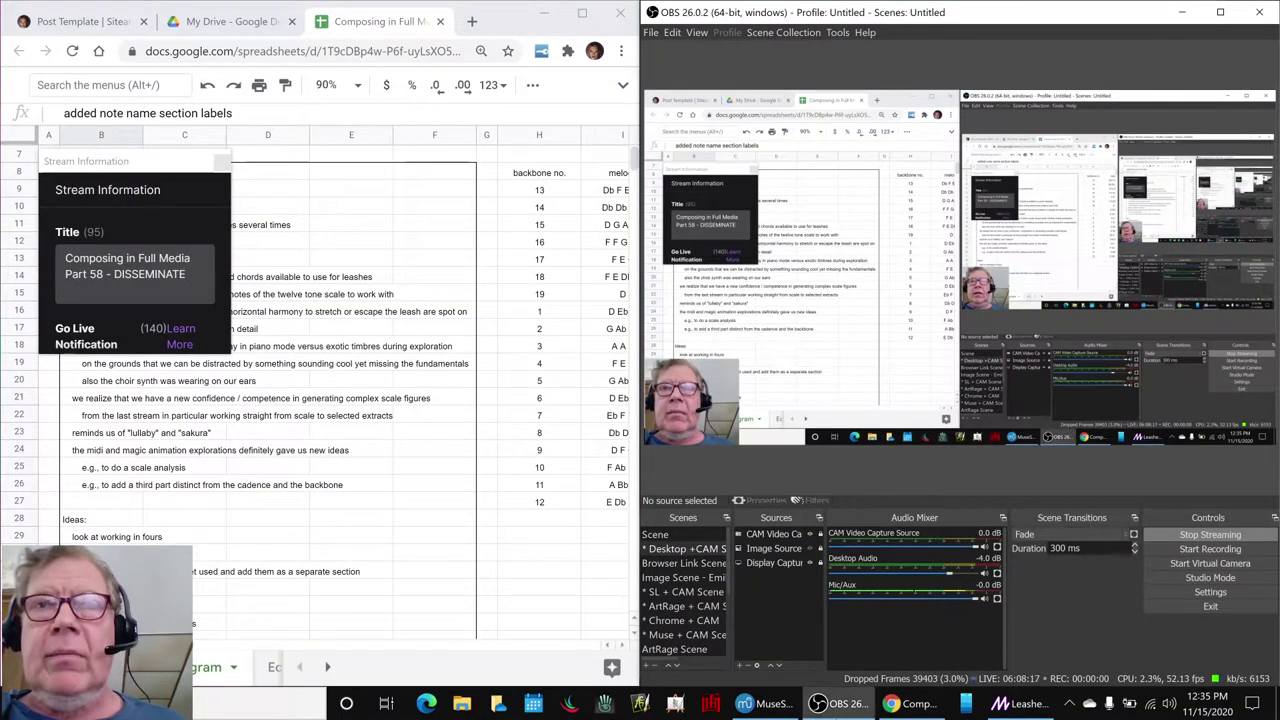
left_click(818, 703)
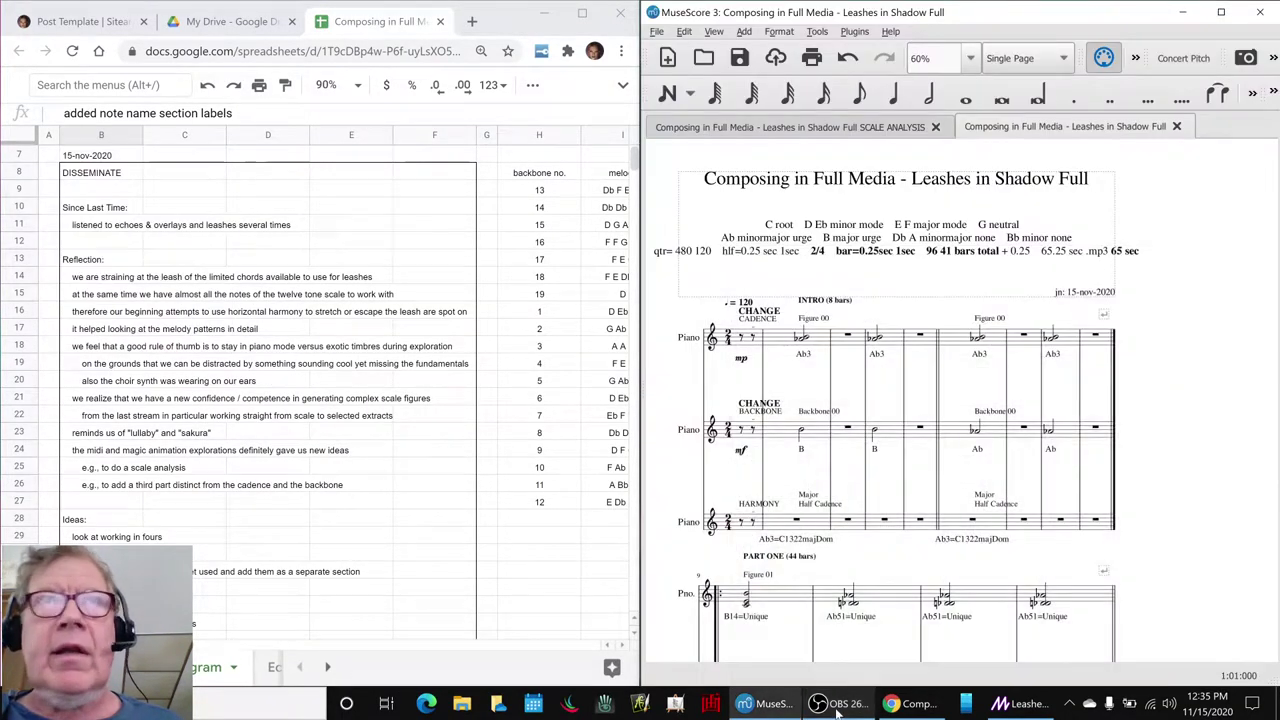
- Read the echoes note in B11 and the straining-at-the-leash note in B14, then scroll to row 28
left_click(113, 228)
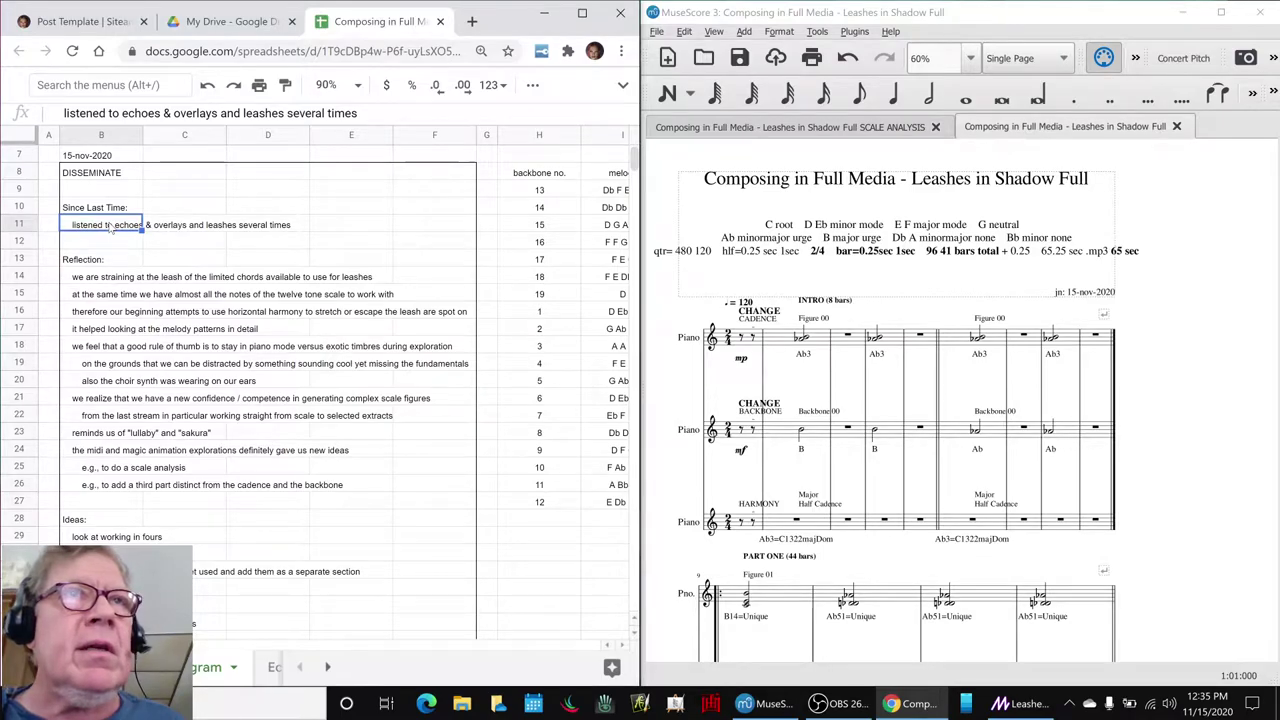
left_click(78, 283)
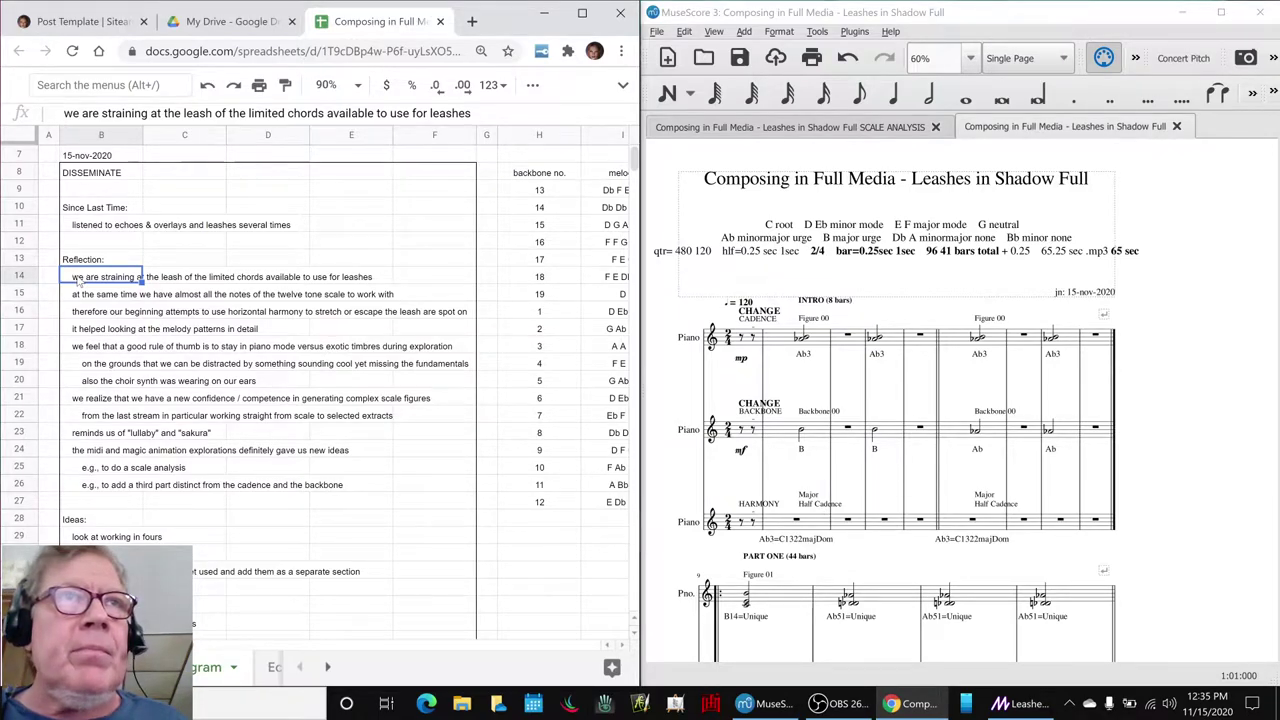
scroll(148, 423, "down", 3)
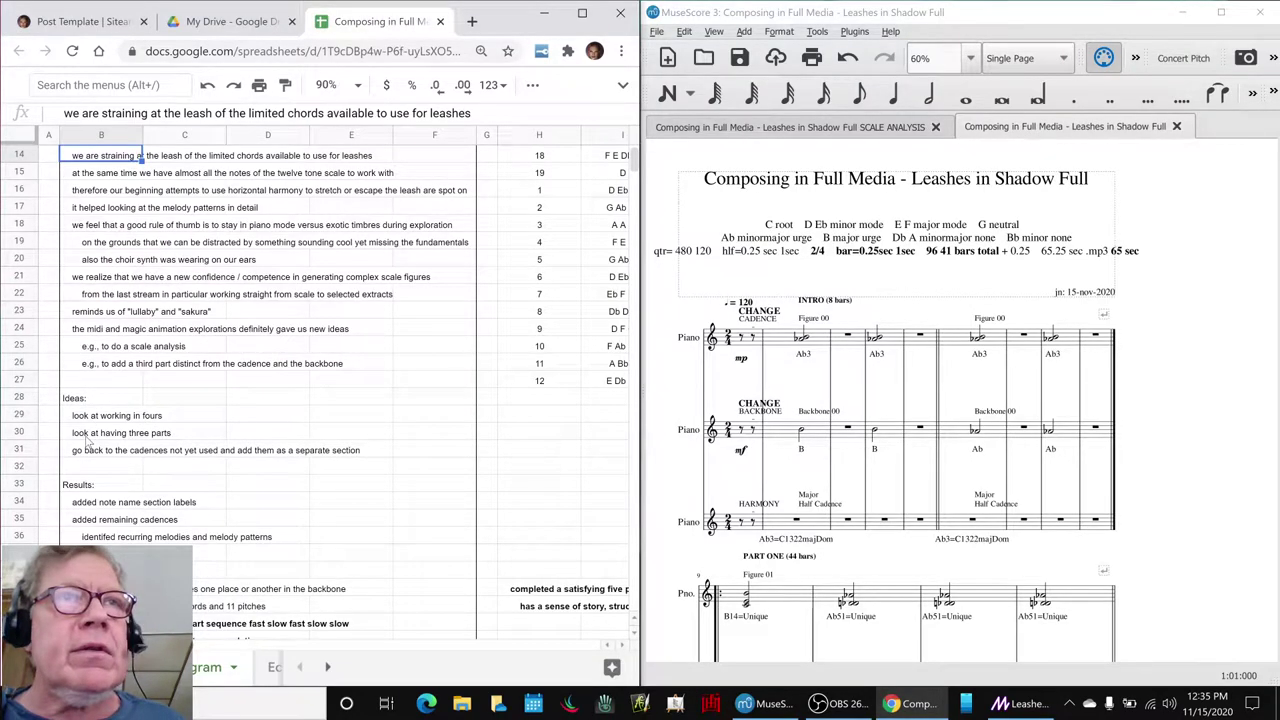
scroll(145, 444, "down", 6)
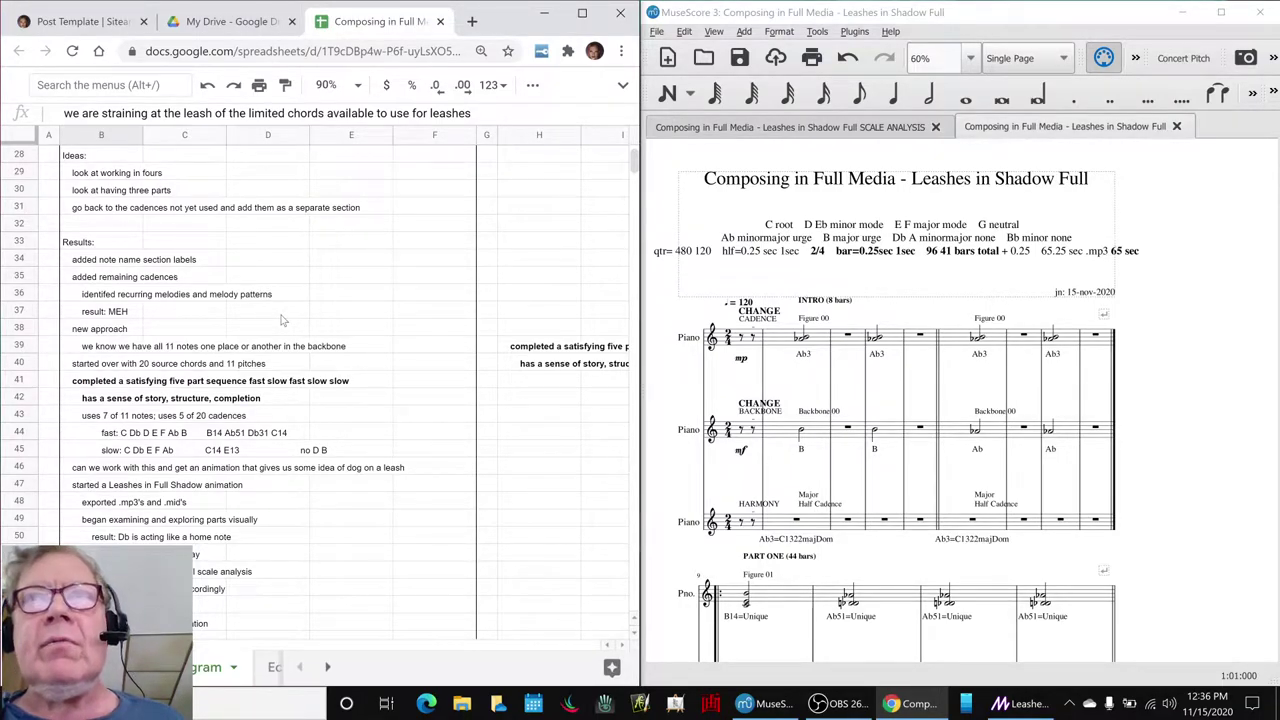
- Review notes B41–B43 and bold the 'began examining and exploring parts visually' note in B49
left_click(93, 384)
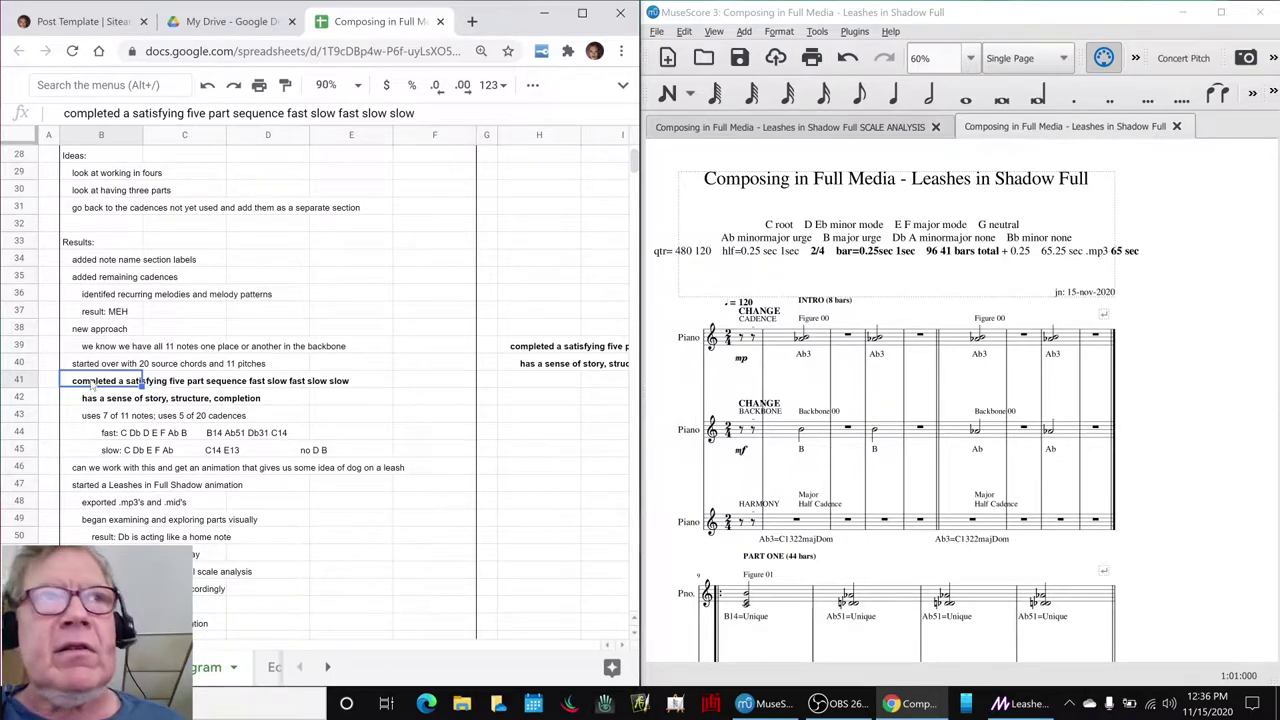
left_click(92, 398)
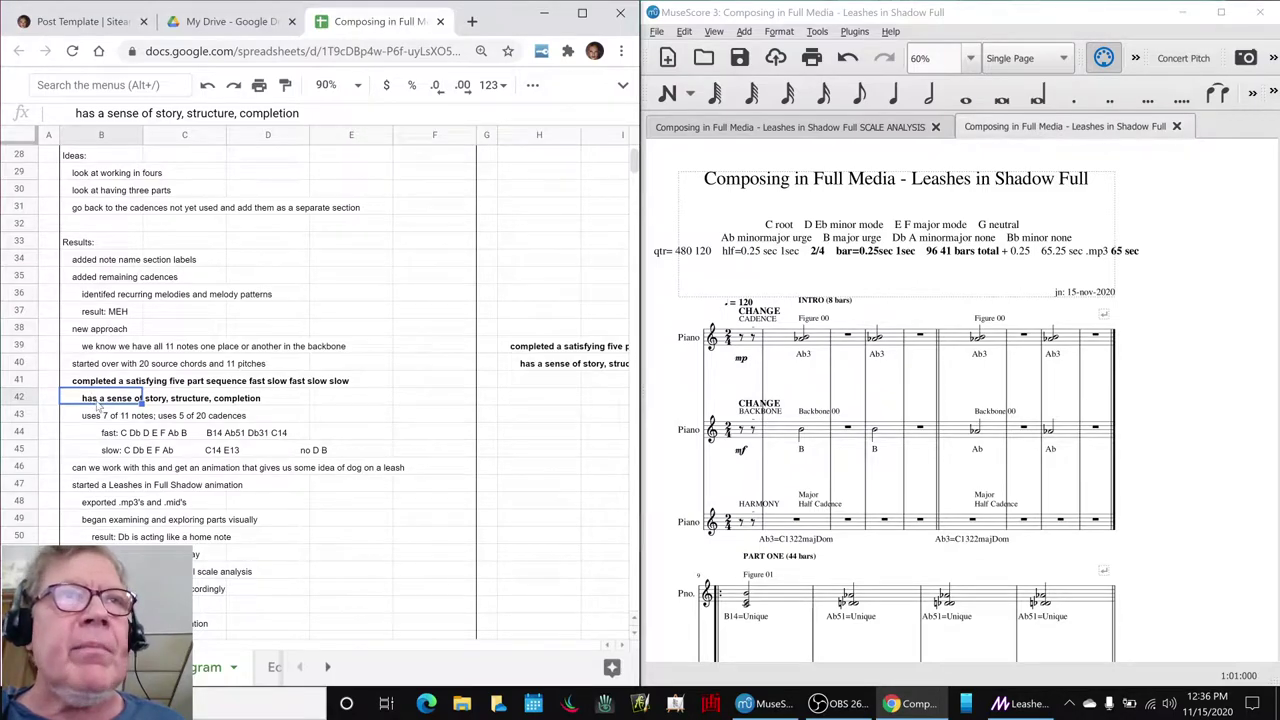
left_click(98, 418)
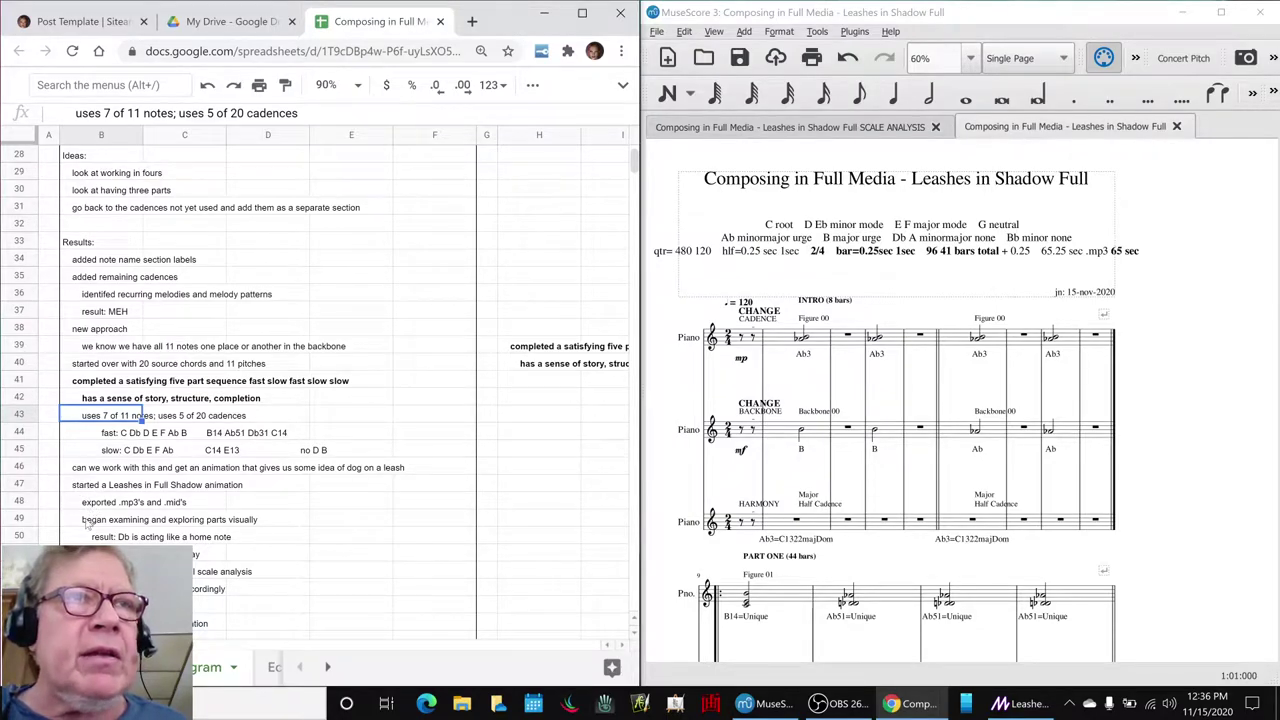
left_click(86, 523)
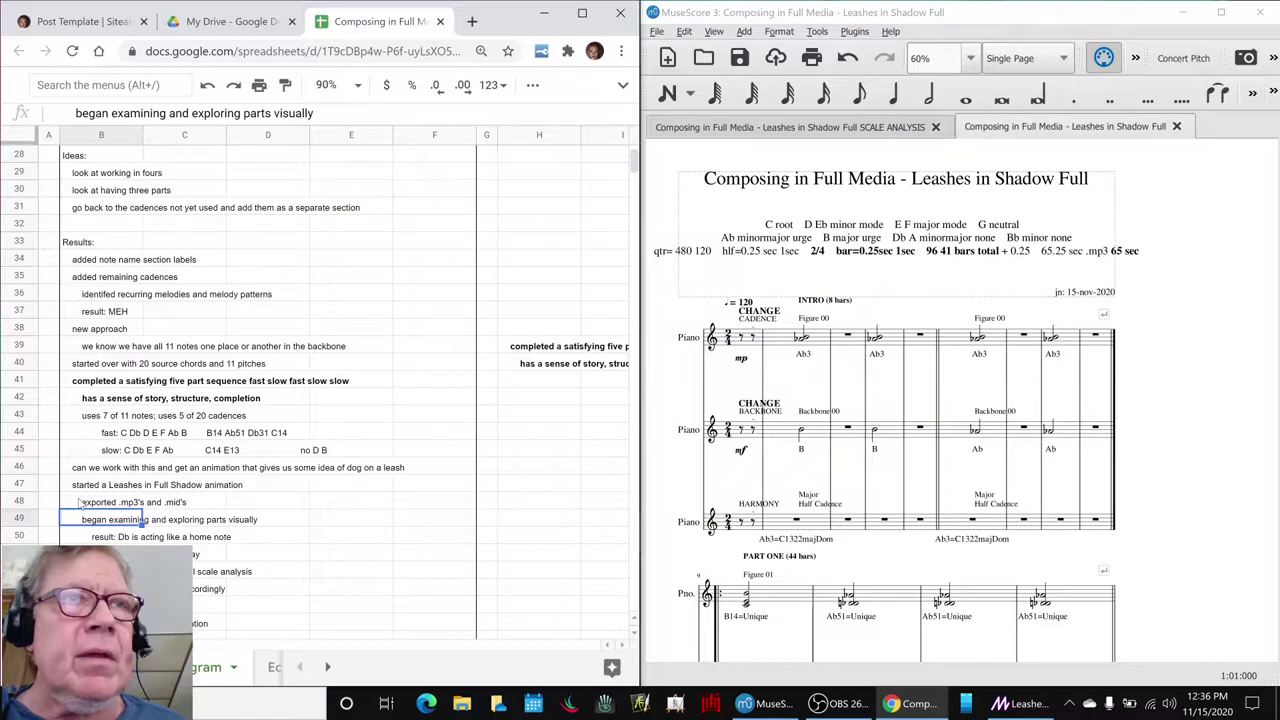
key("ctrl+b")
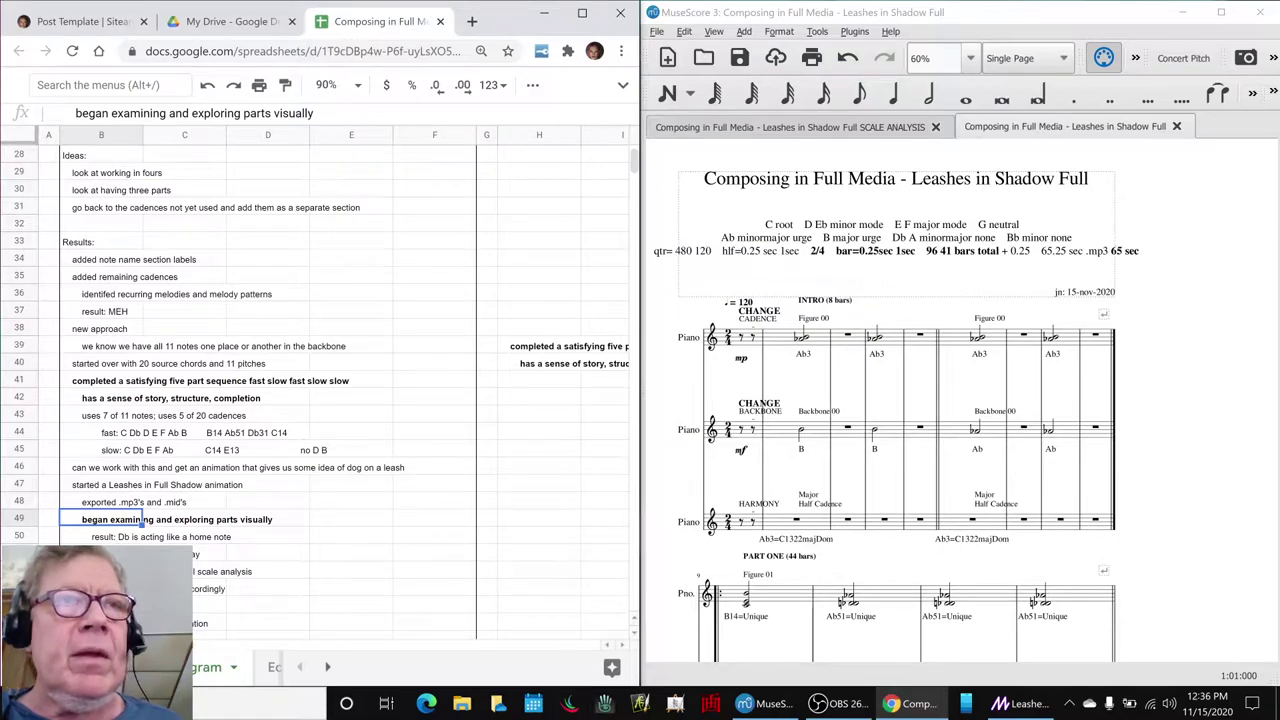
- Read the intervals-dyad and scale analysis notes in B51 and B52, then bring up the SCALE ANALYSIS score
left_click(130, 554)
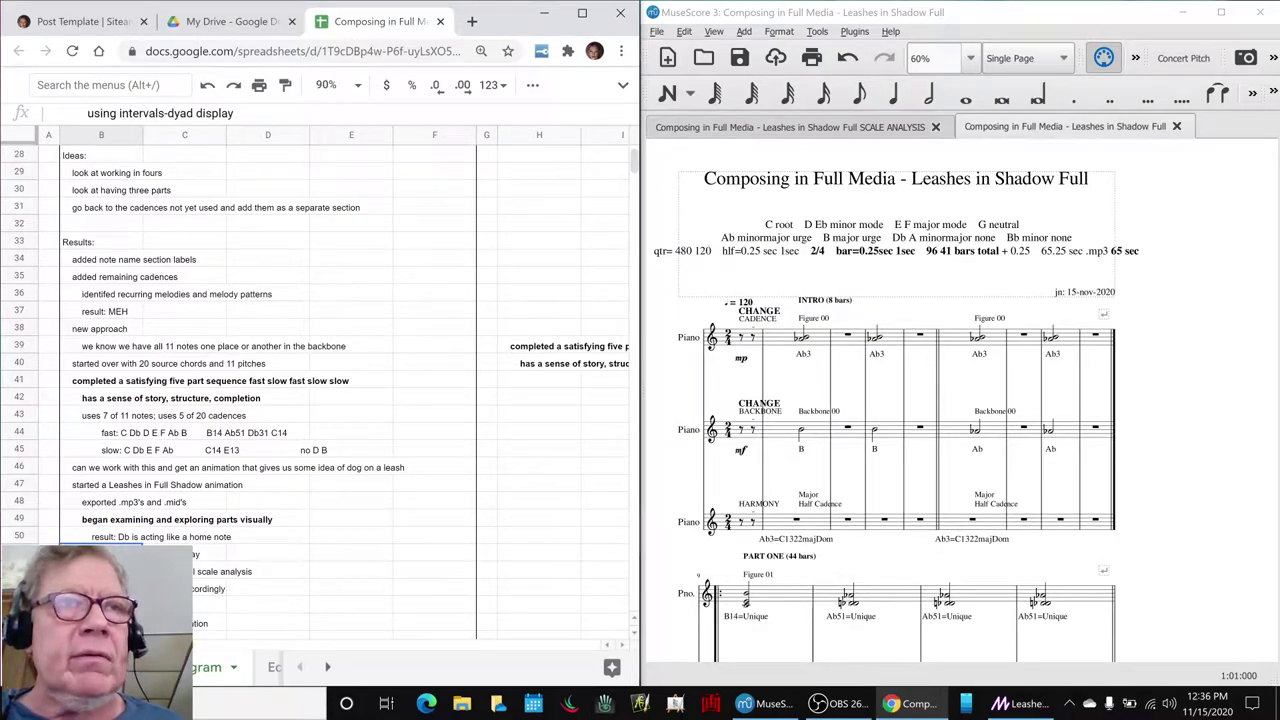
scroll(200, 527, "down", 5)
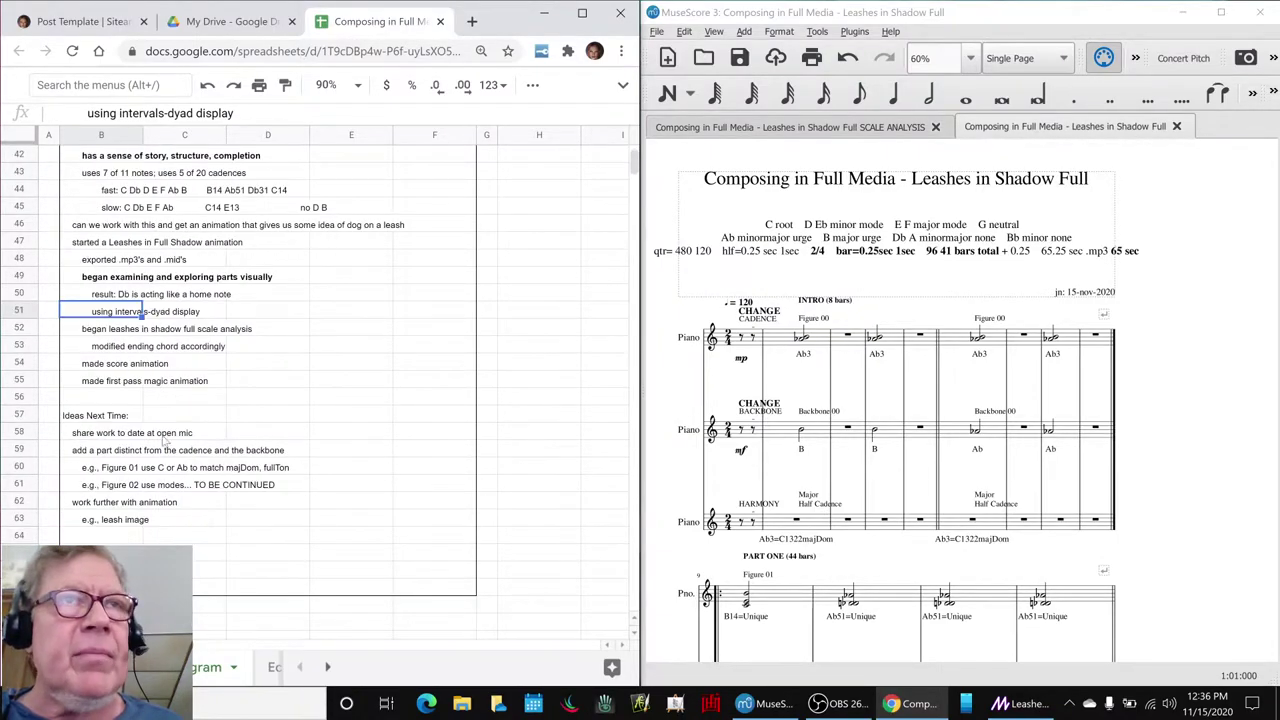
left_click(133, 334)
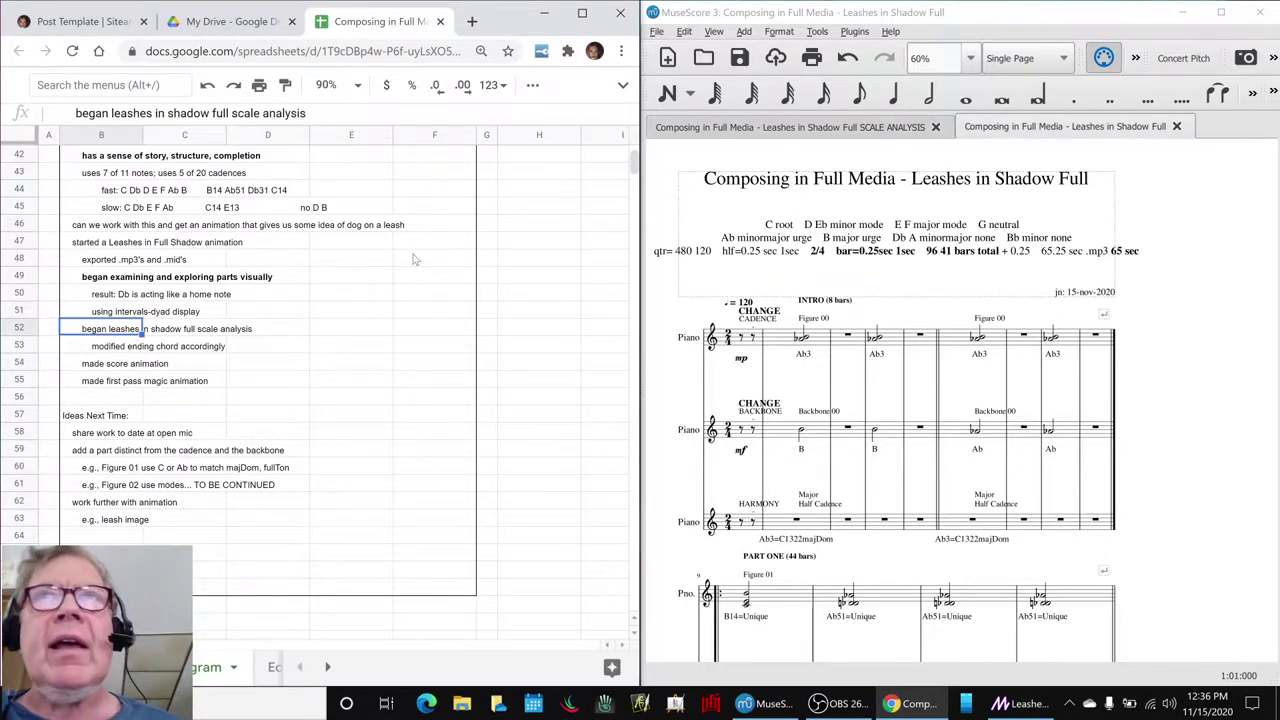
left_click(708, 130)
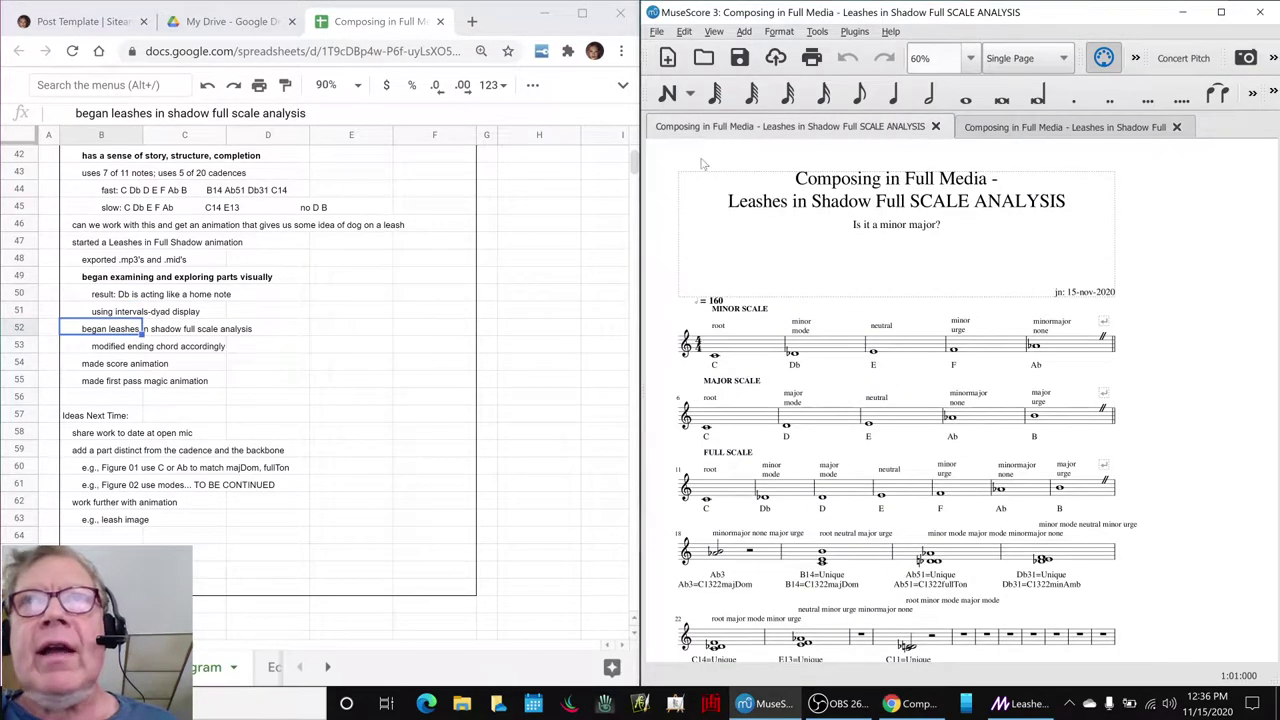
- Play the full scale from measure 11, stop, then play the minor scale from the start
left_click(916, 228)
scroll(773, 373, "down", 1)
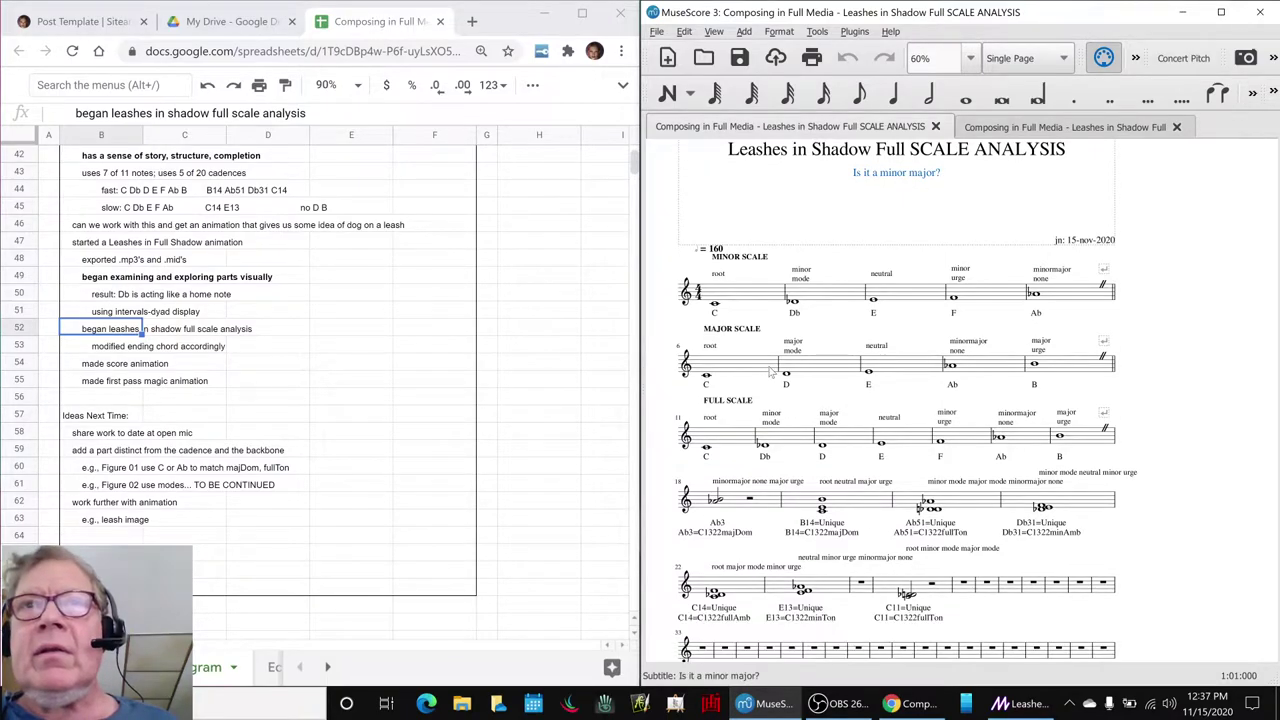
left_click(707, 450)
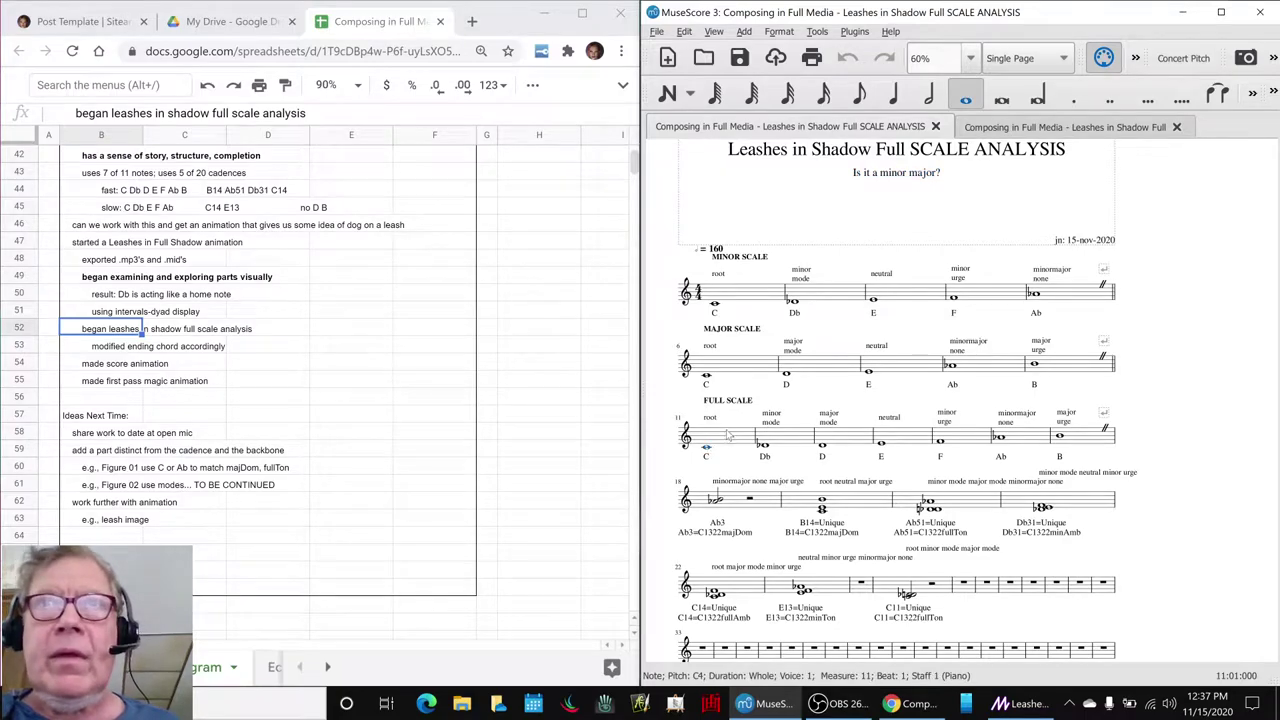
left_click(729, 440, "shift")
key("space")
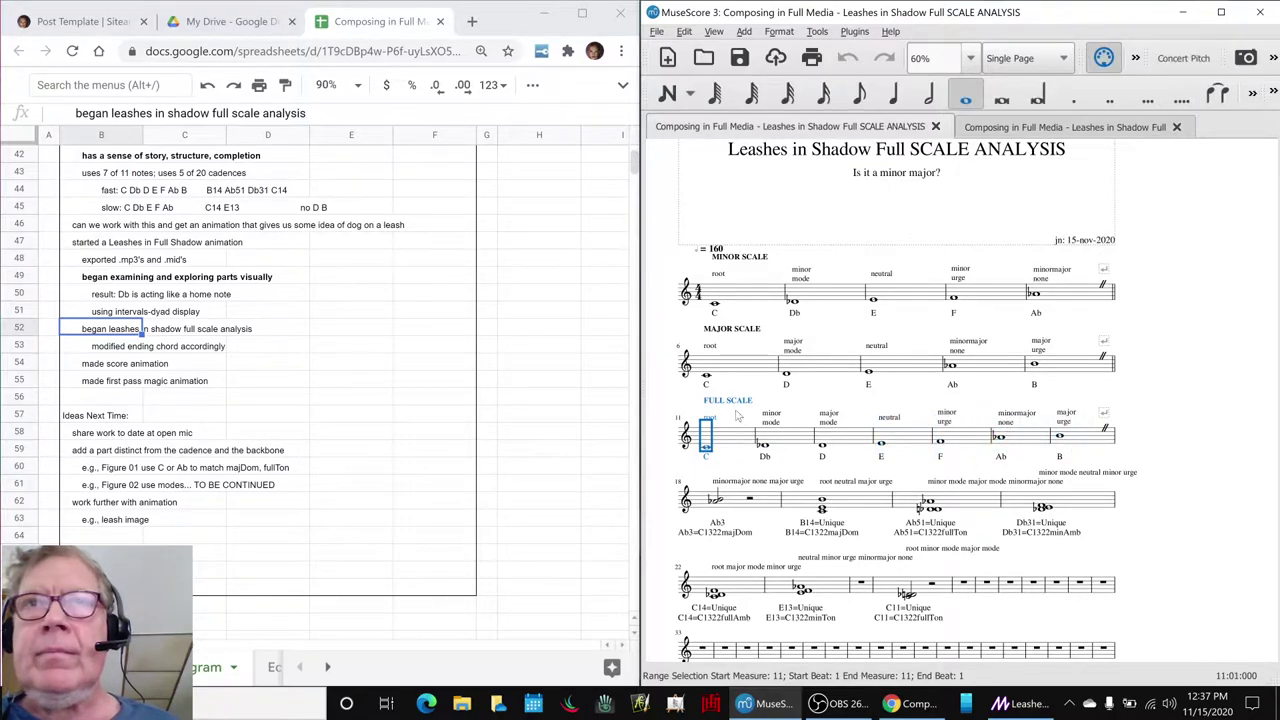
key("Escape")
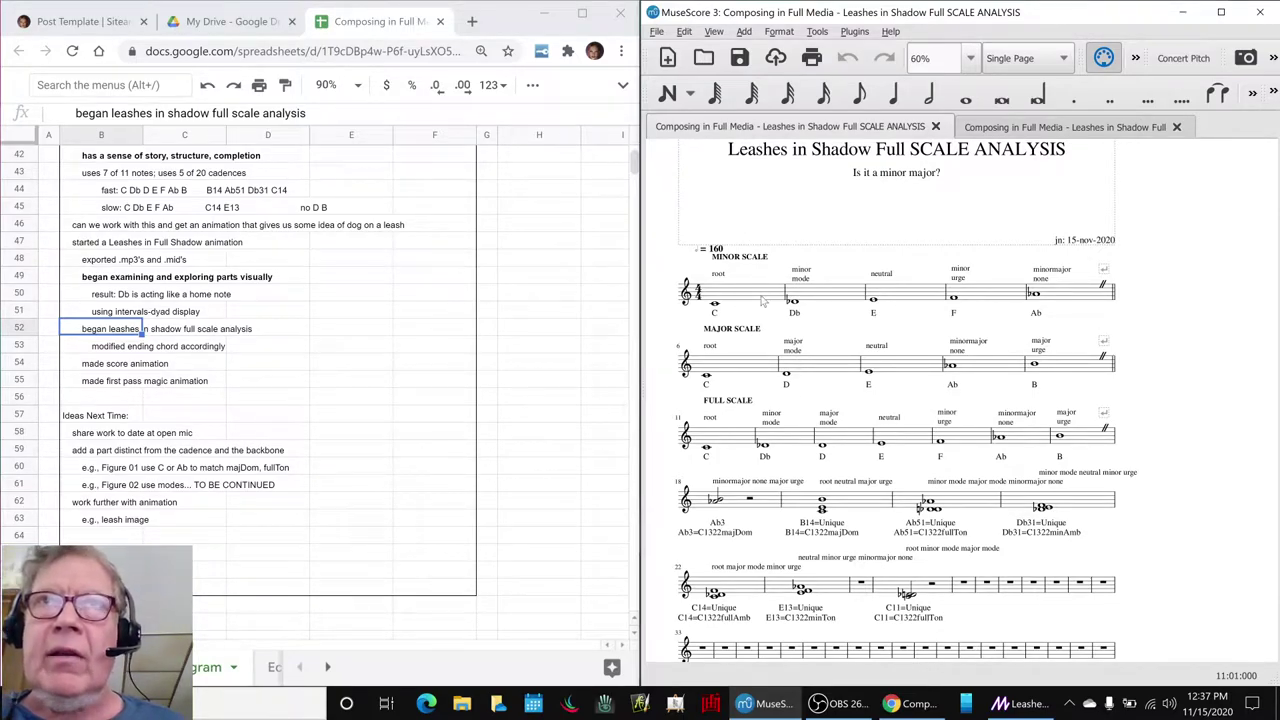
key("space")
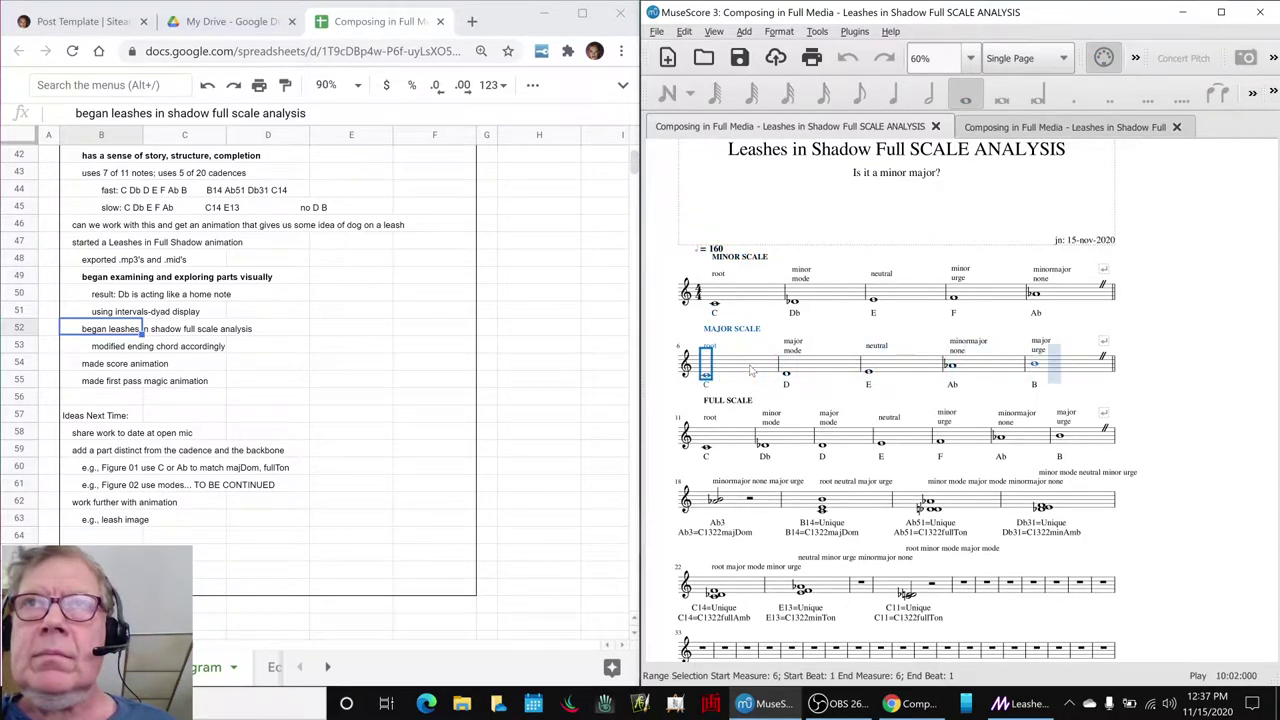
- Clear the selection, switch to the Leashes in Shadow Full score, then bring up the Magic editor
key("Escape")
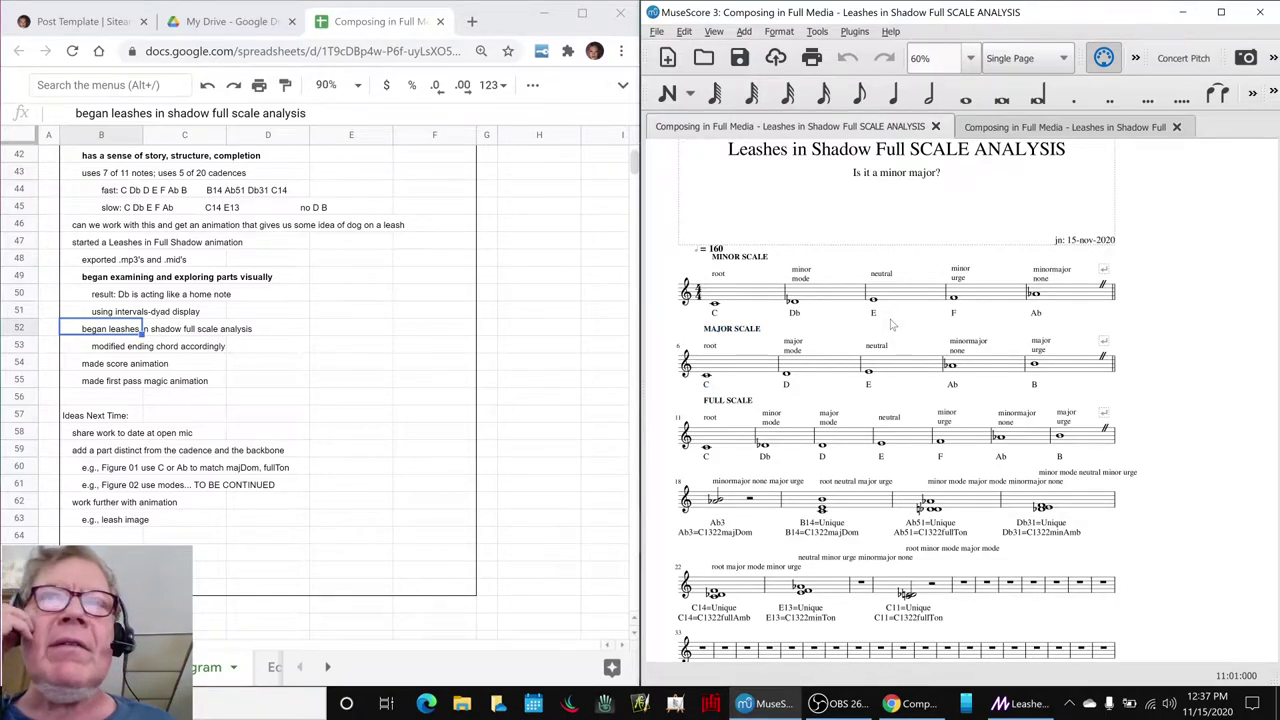
left_click(1030, 127)
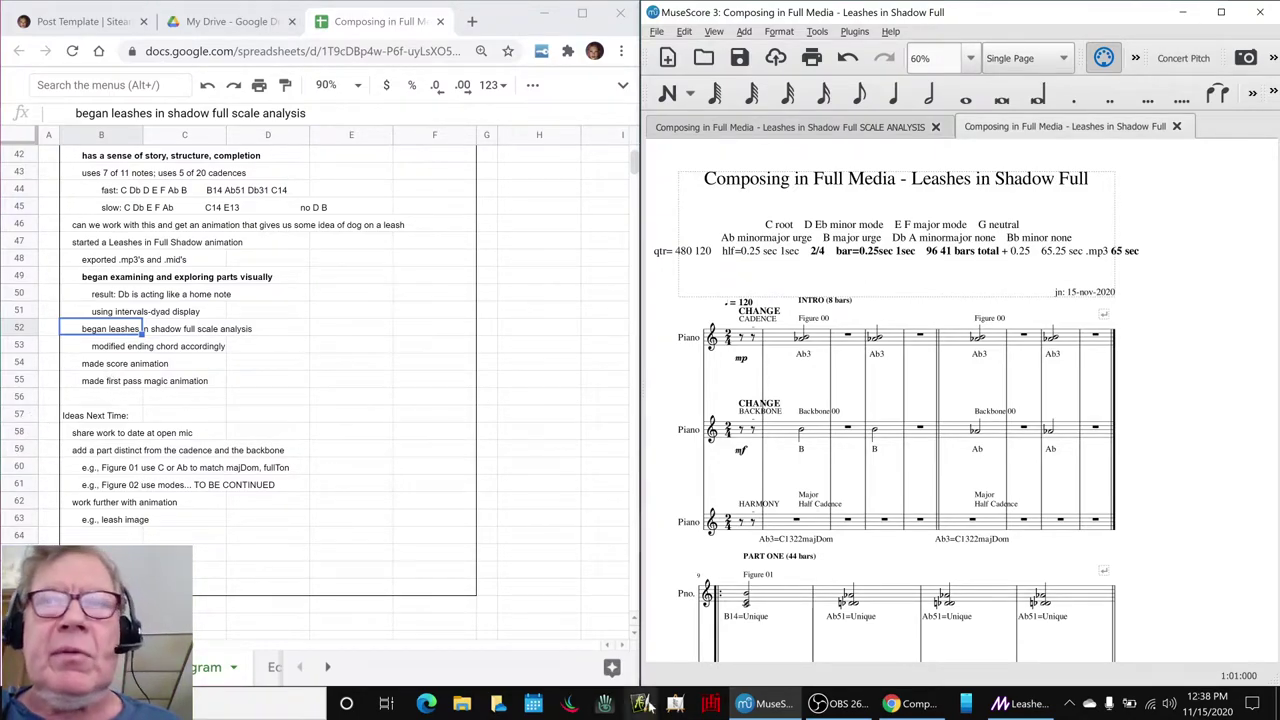
left_click(1007, 707)
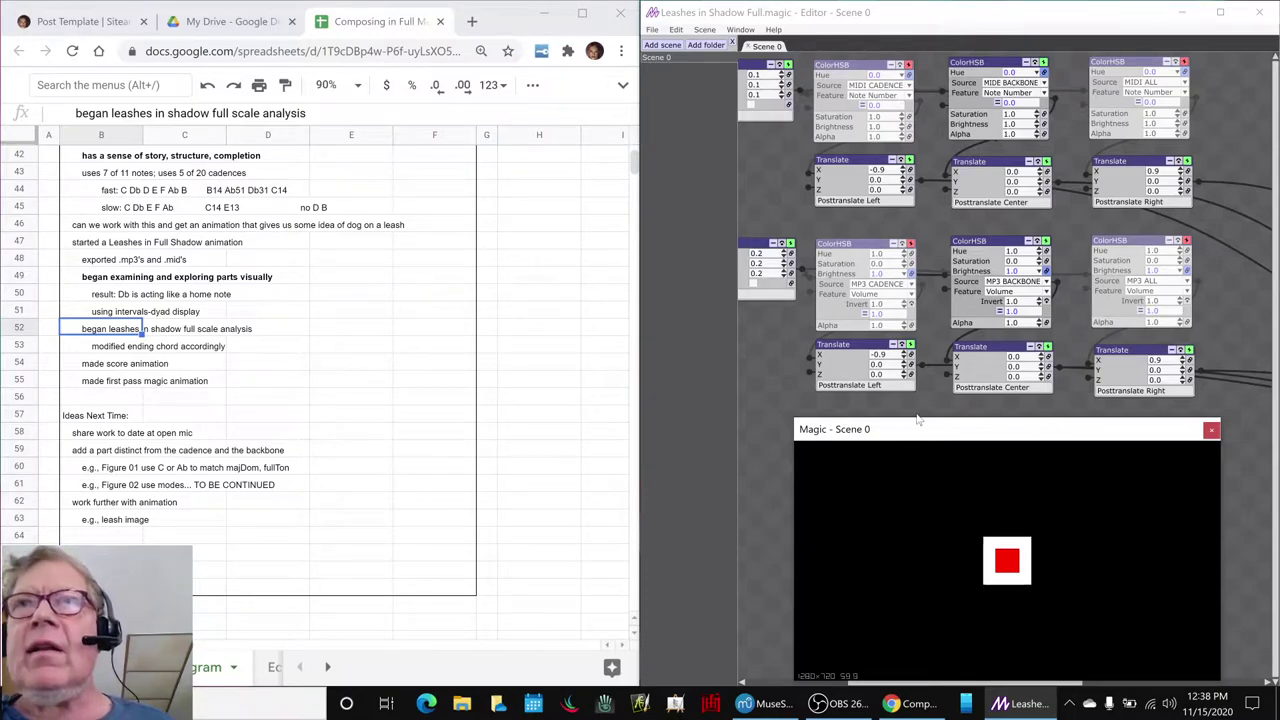
- Enable the first ColorHSB module in the Magic editor to add a second red square
left_click(773, 413)
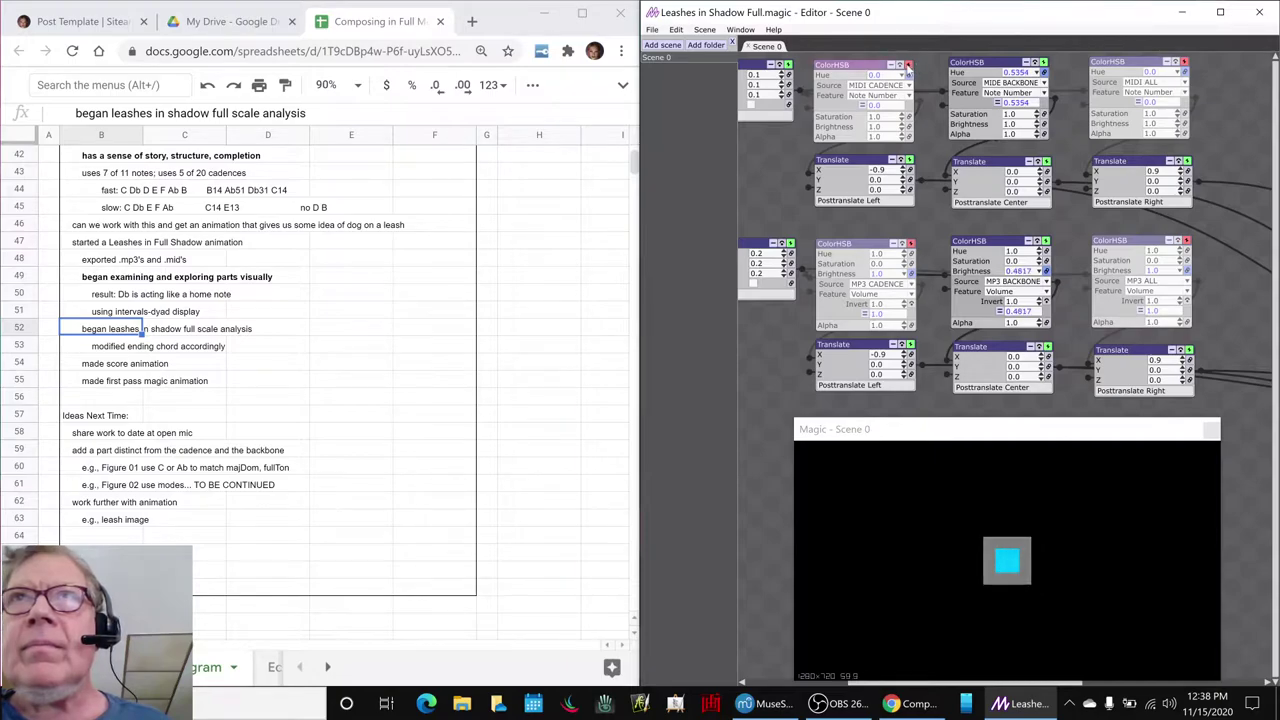
left_click(908, 64)
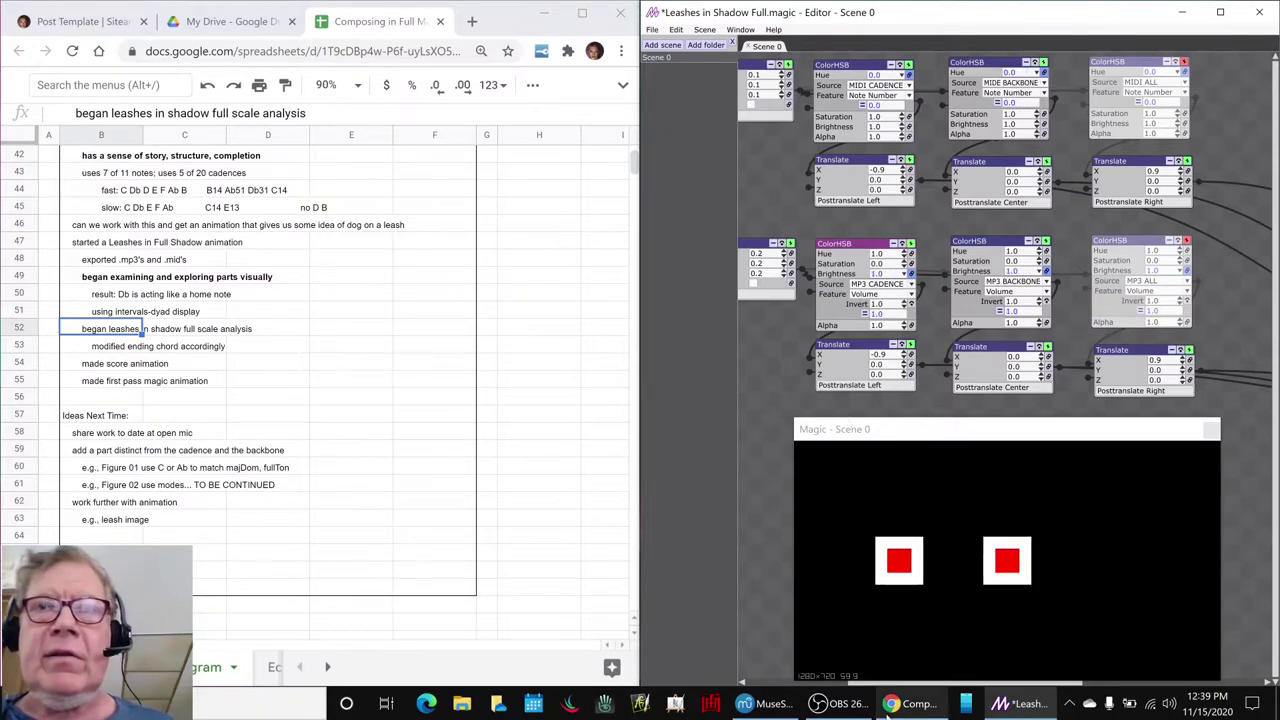
- Make the third Piano staff visible in Instruments and step through its Ab–C line in Part One
left_click(767, 704)
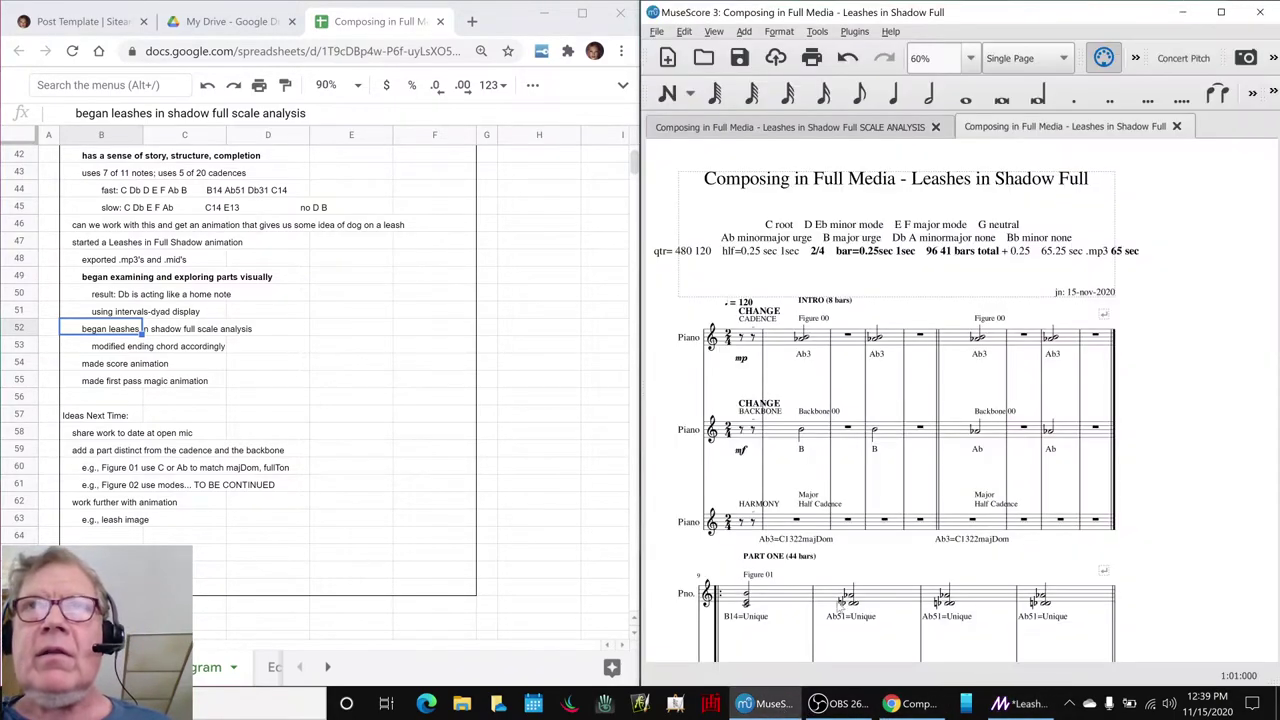
key("i")
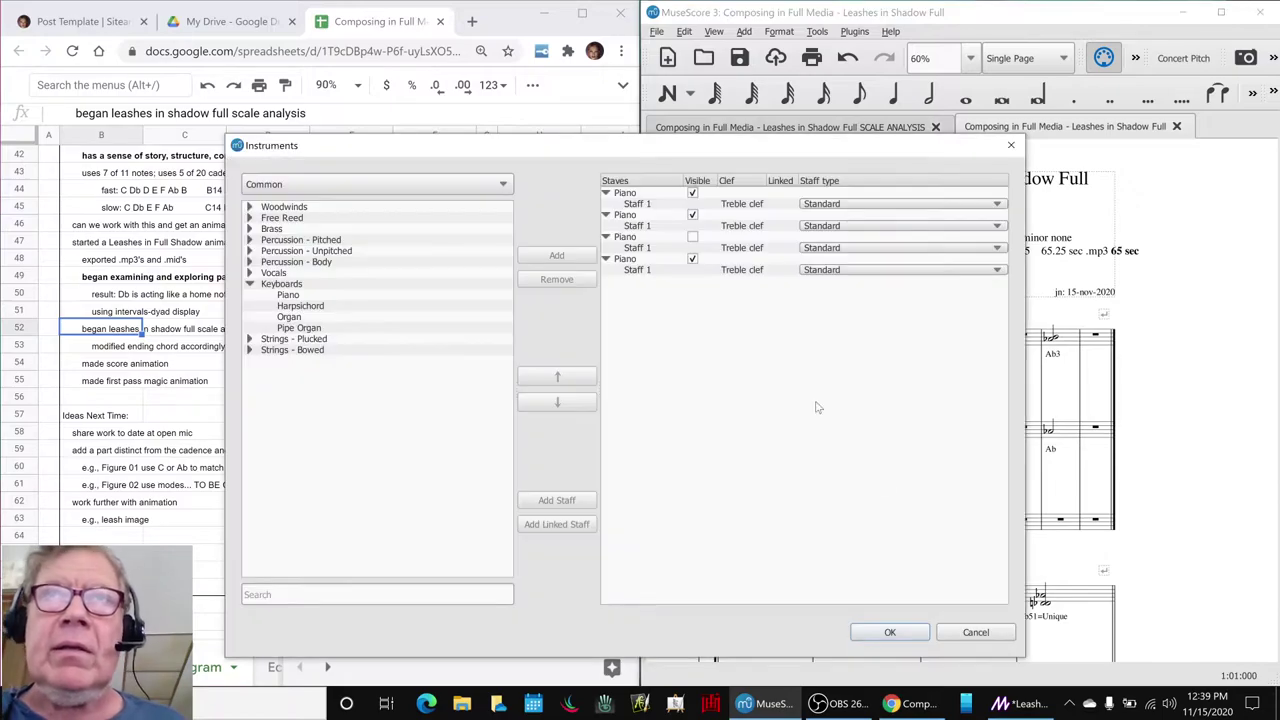
left_click(692, 238)
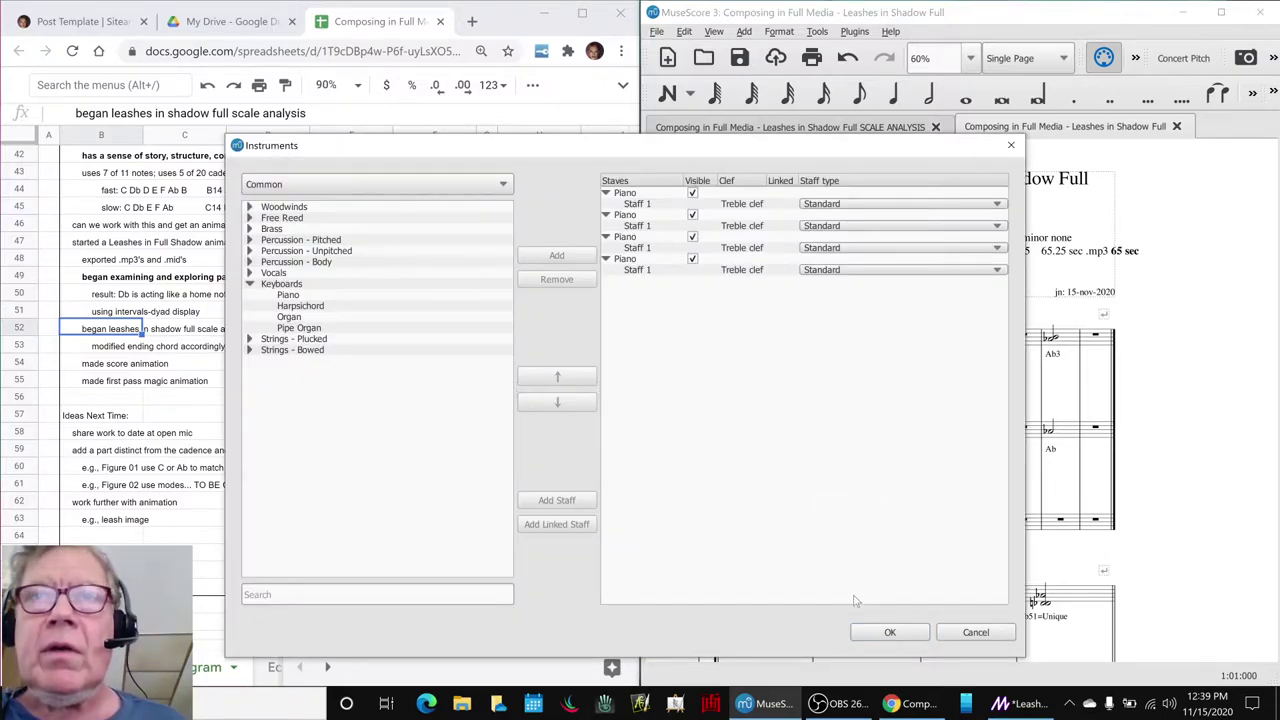
left_click(868, 632)
left_click_drag(809, 513, 789, 410)
scroll(804, 434, "down", 3)
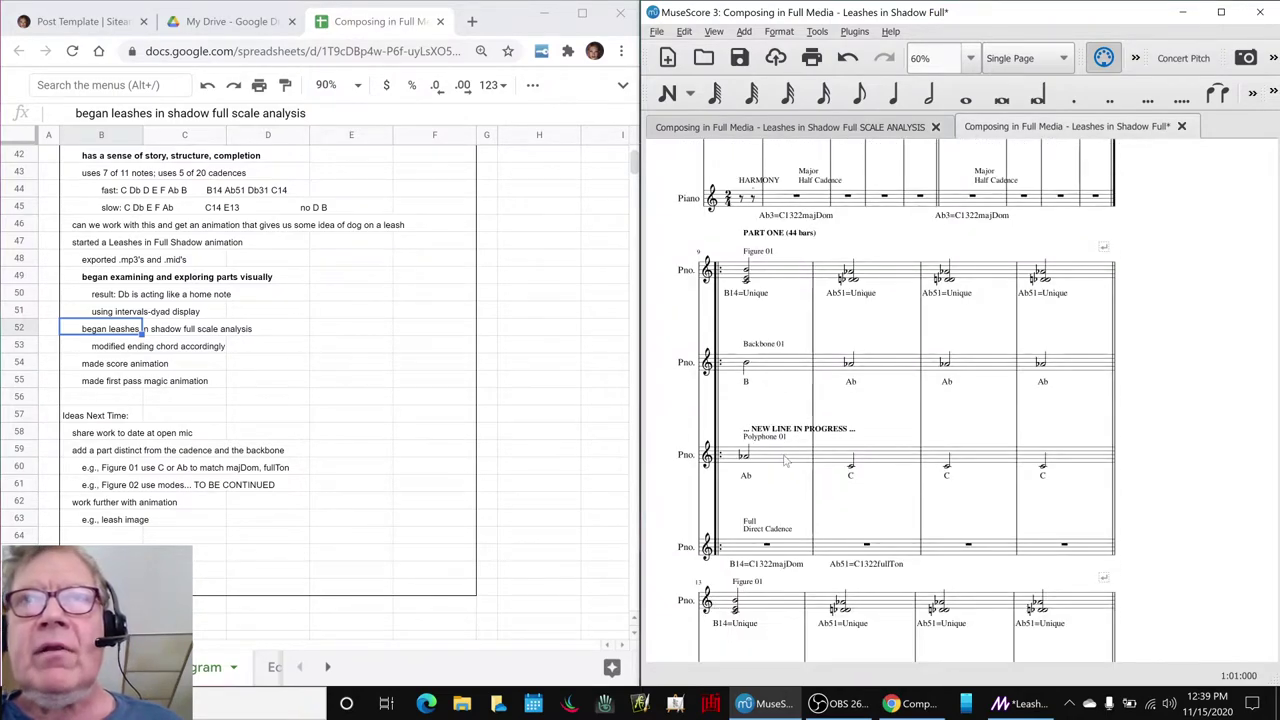
left_click(785, 460)
key("Right")
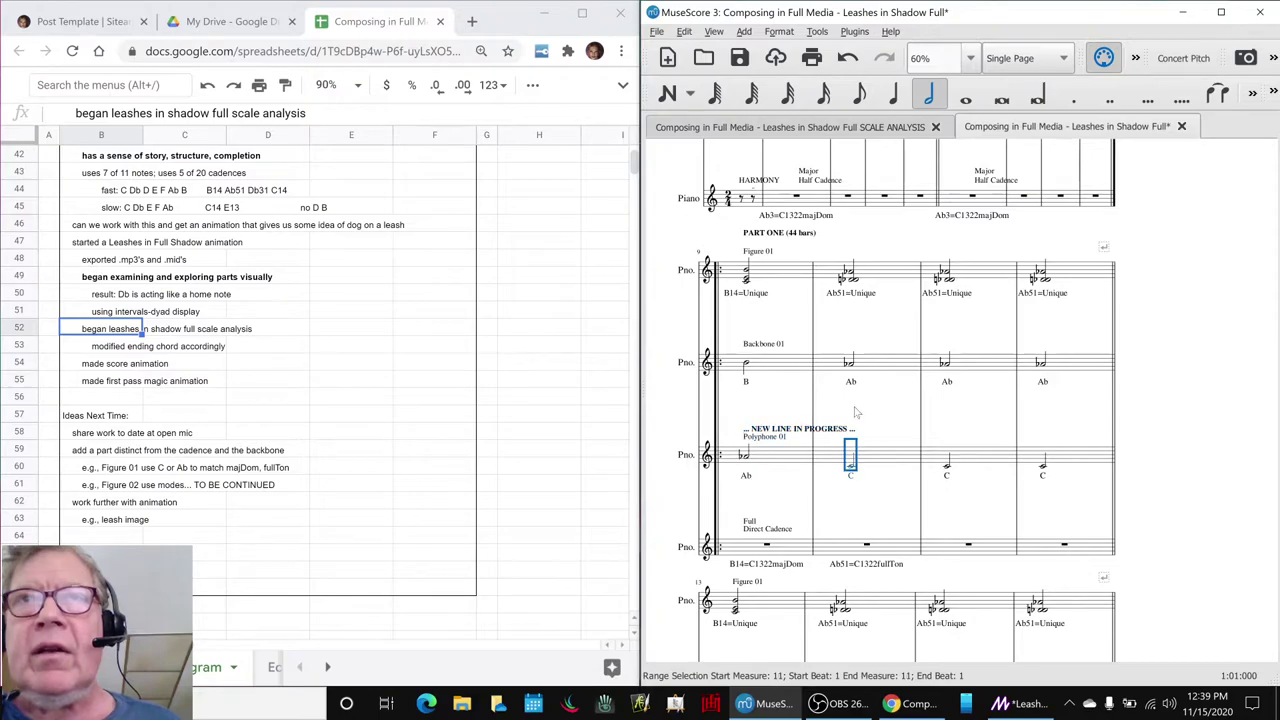
- Inspect measure 10 of the top two Piano staves and check the mixer
left_click(788, 276)
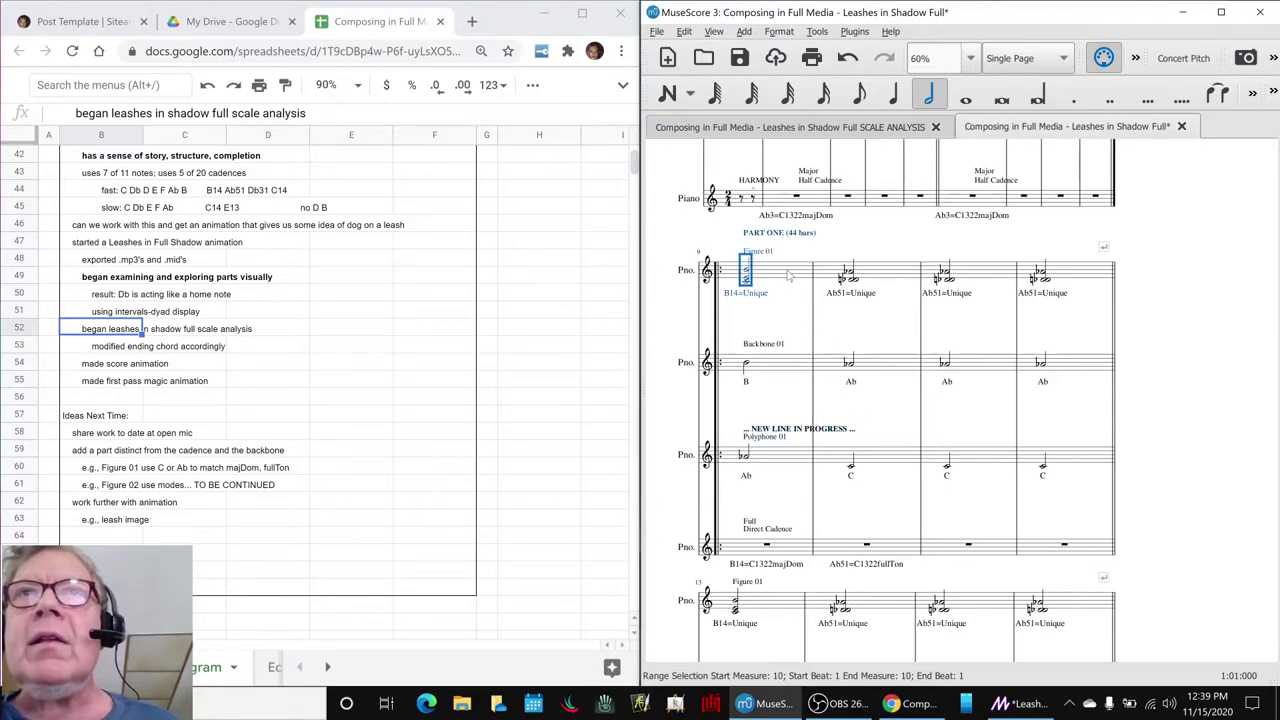
left_click(793, 372)
key("Escape")
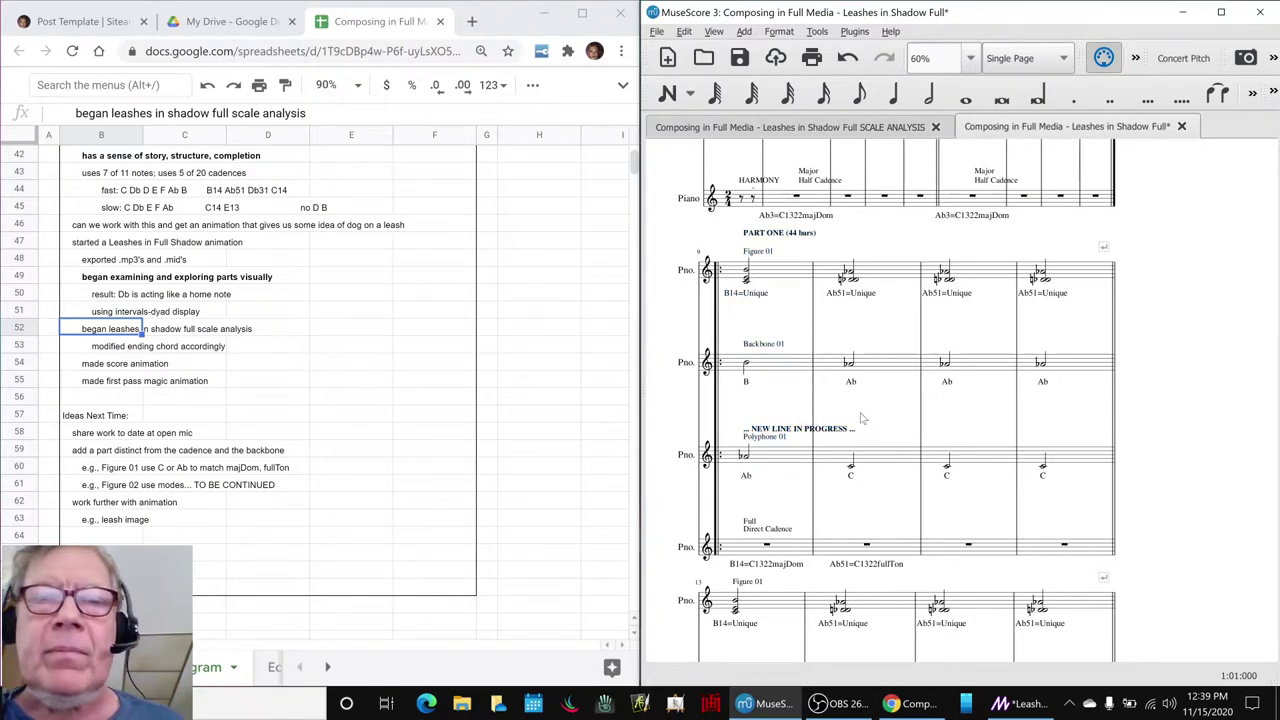
key("F10")
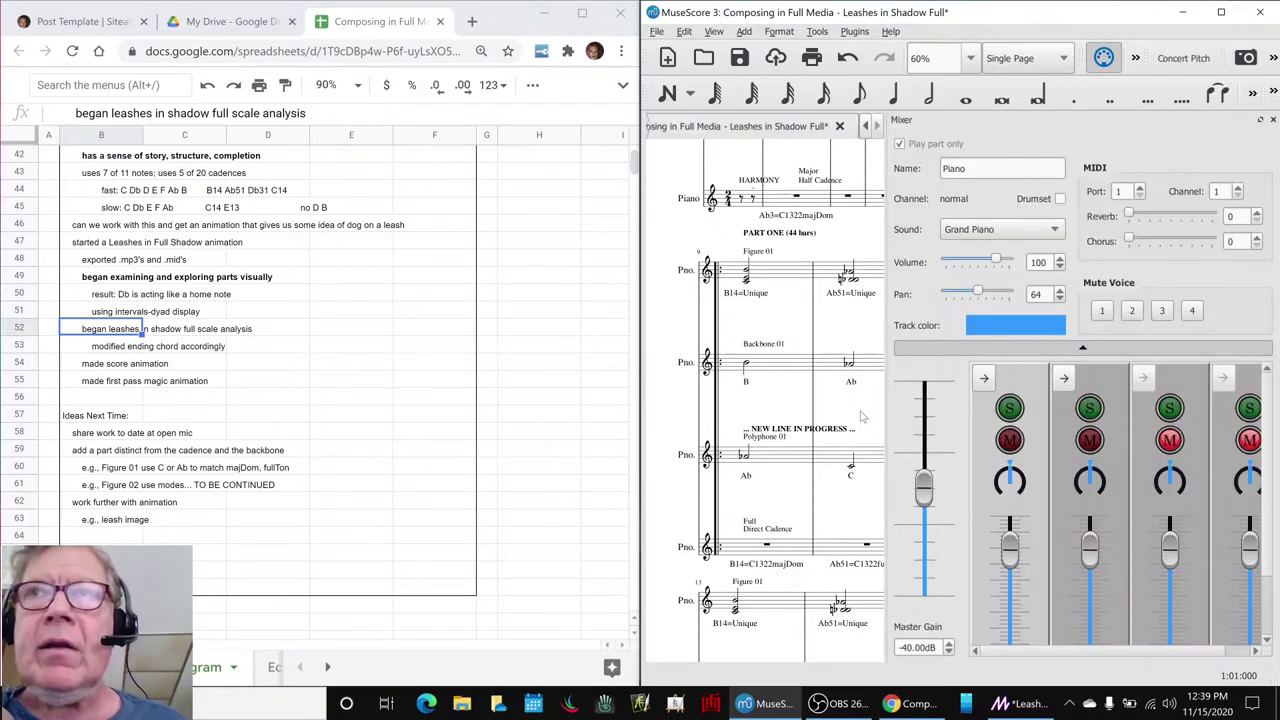
key("F10")
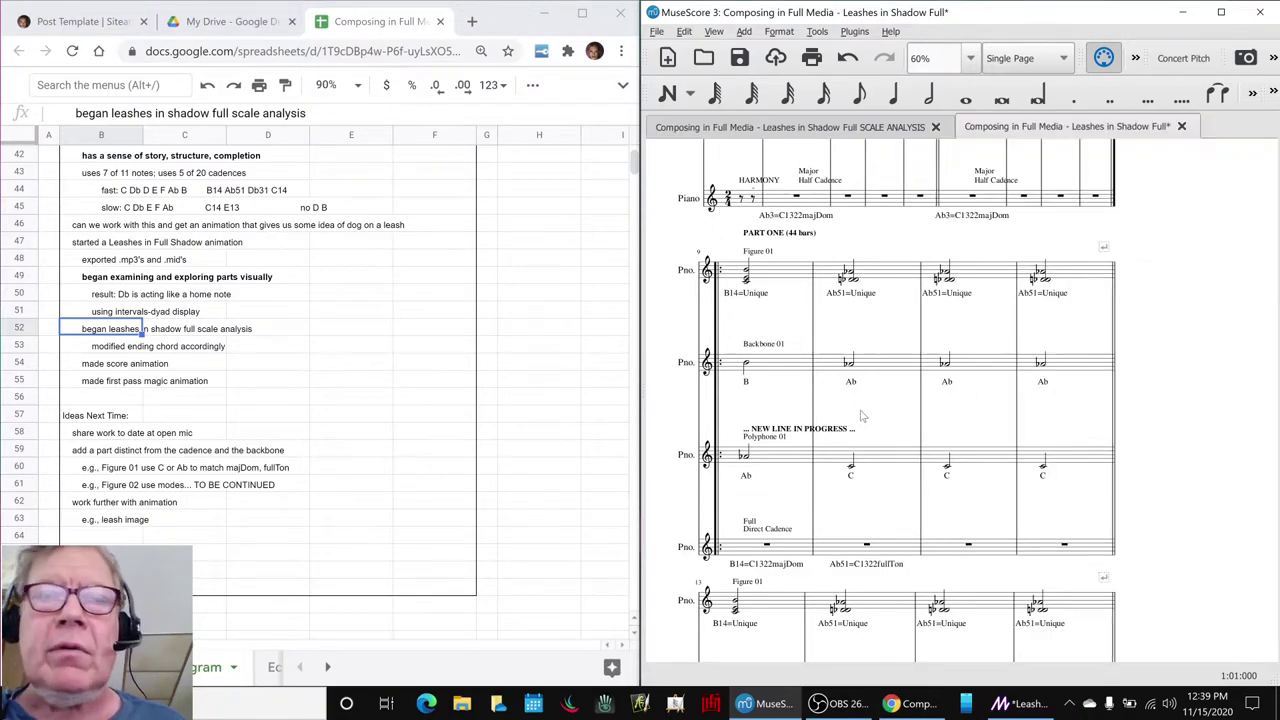
- Hide the third Piano staff again in Instruments and check measures 14–15 of the bottom staff
key("i")
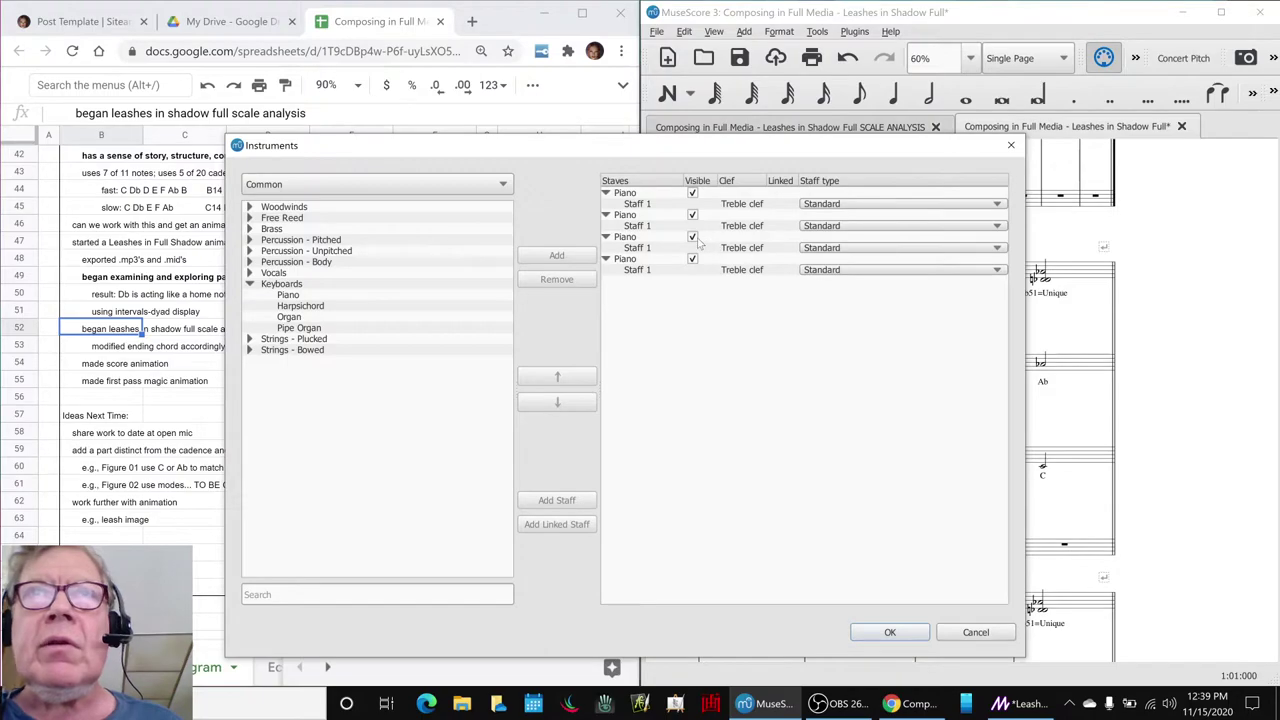
left_click(868, 634)
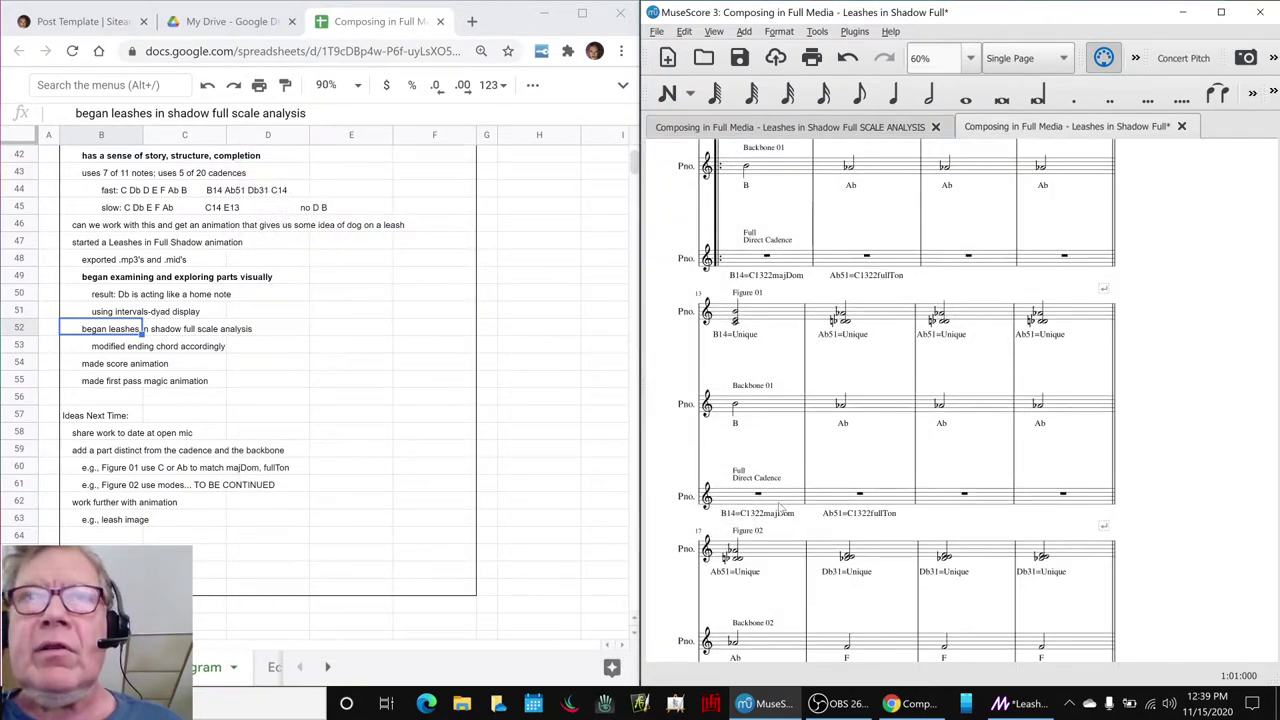
left_click(780, 505)
left_click(828, 503)
left_click(781, 507)
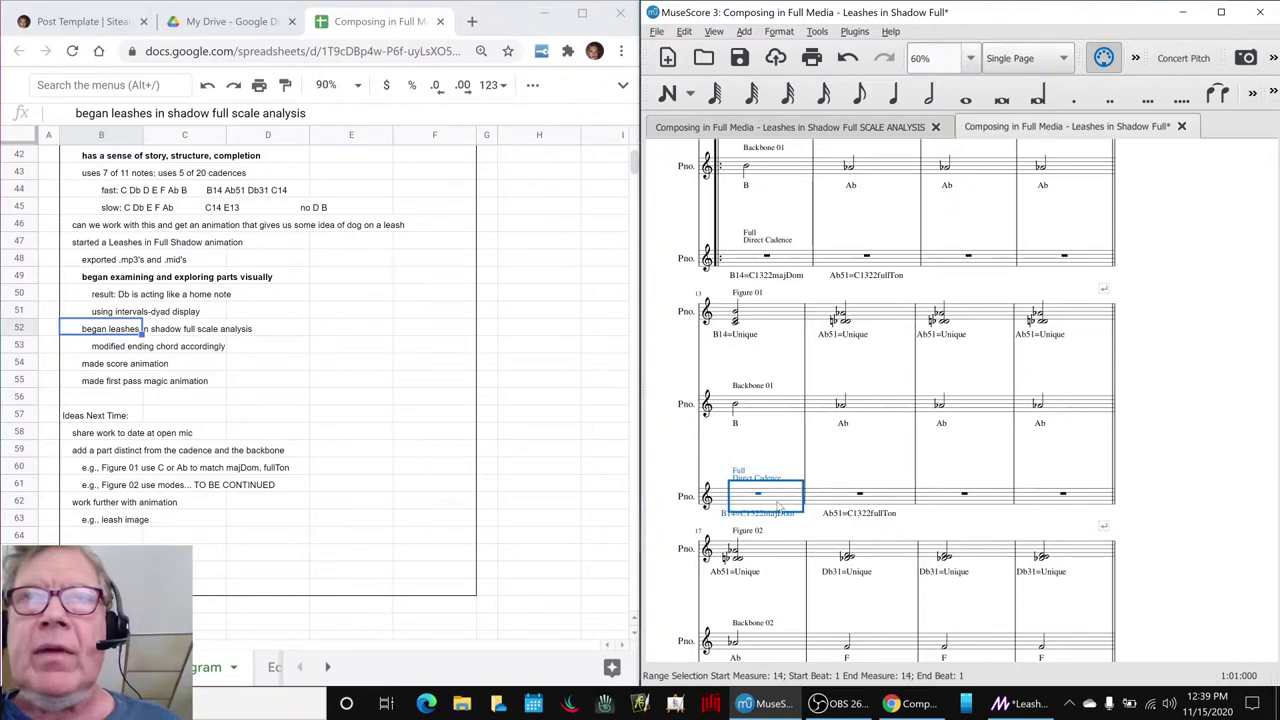
left_click(1208, 491)
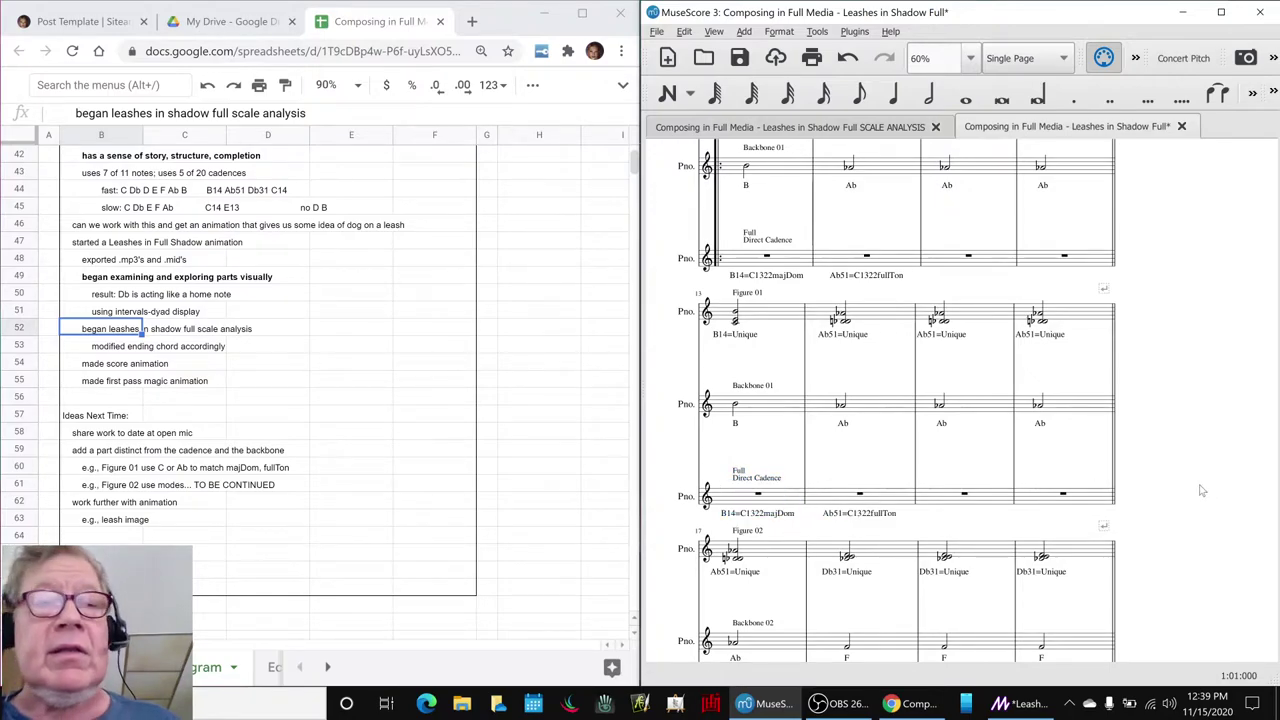
- Save the score and briefly play it from the beginning
scroll(1202, 490, "up", 5)
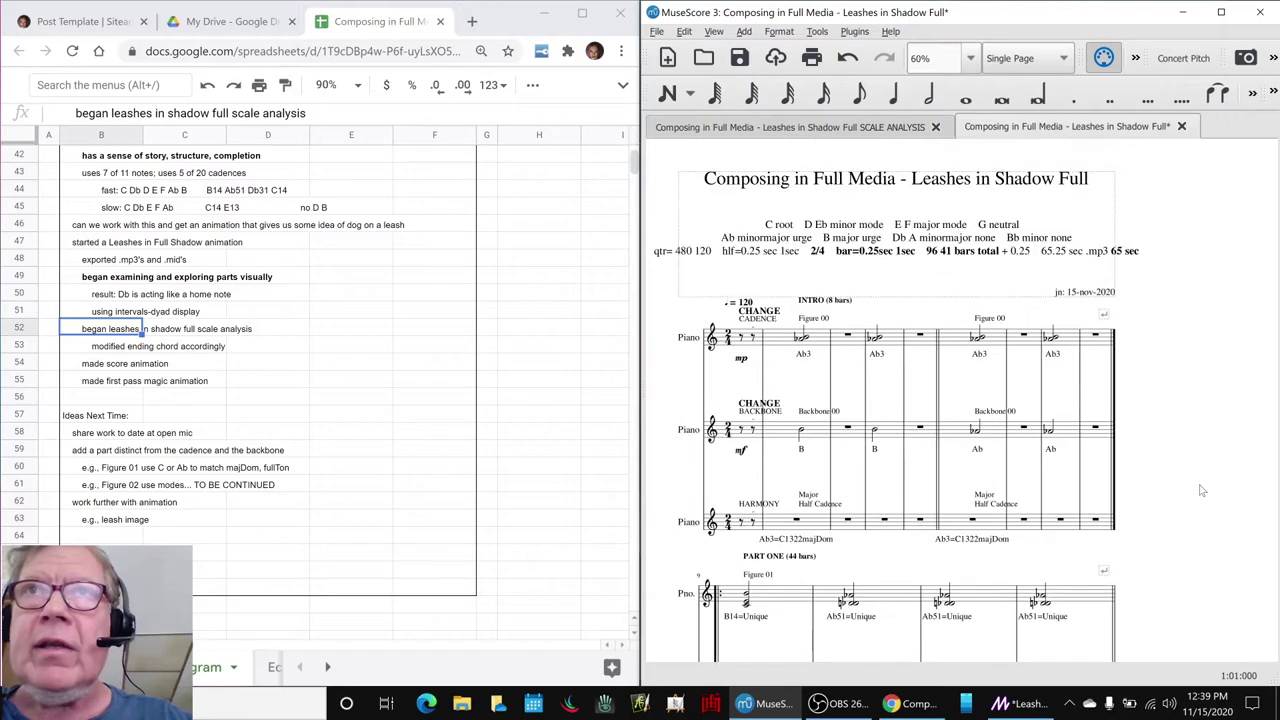
key("ctrl+Home")
key("ctrl+s")
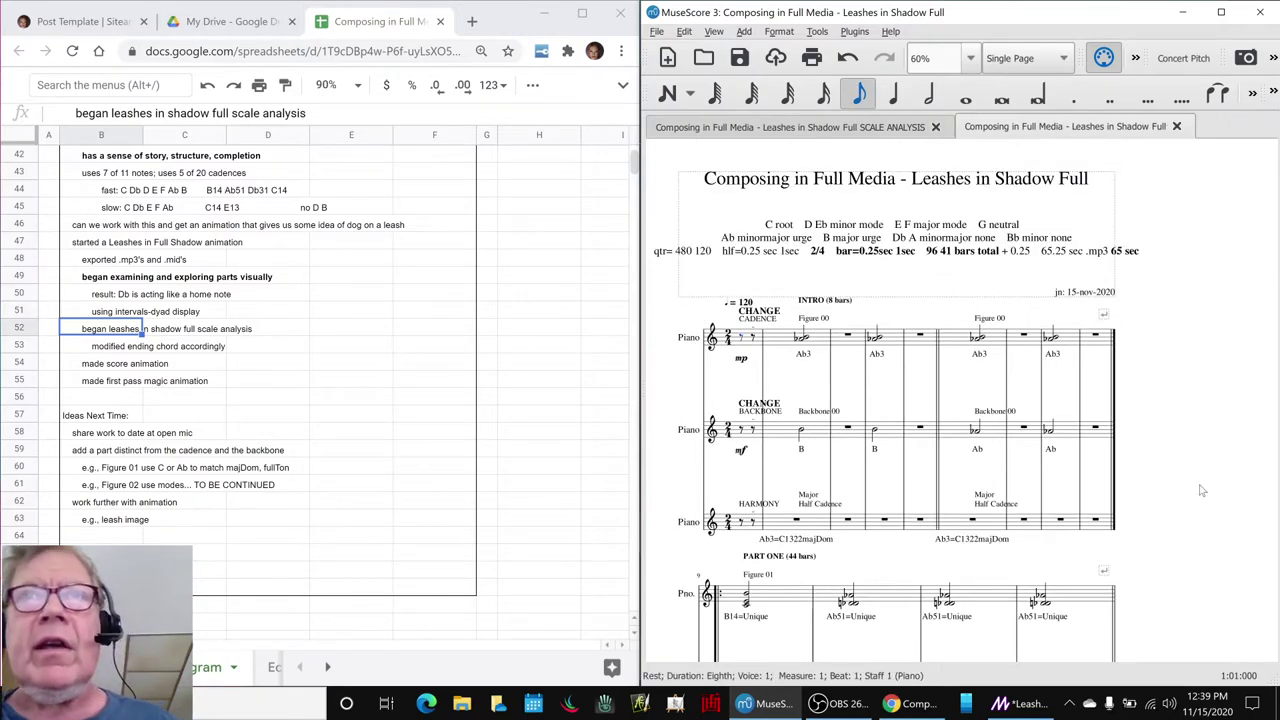
left_click(682, 400)
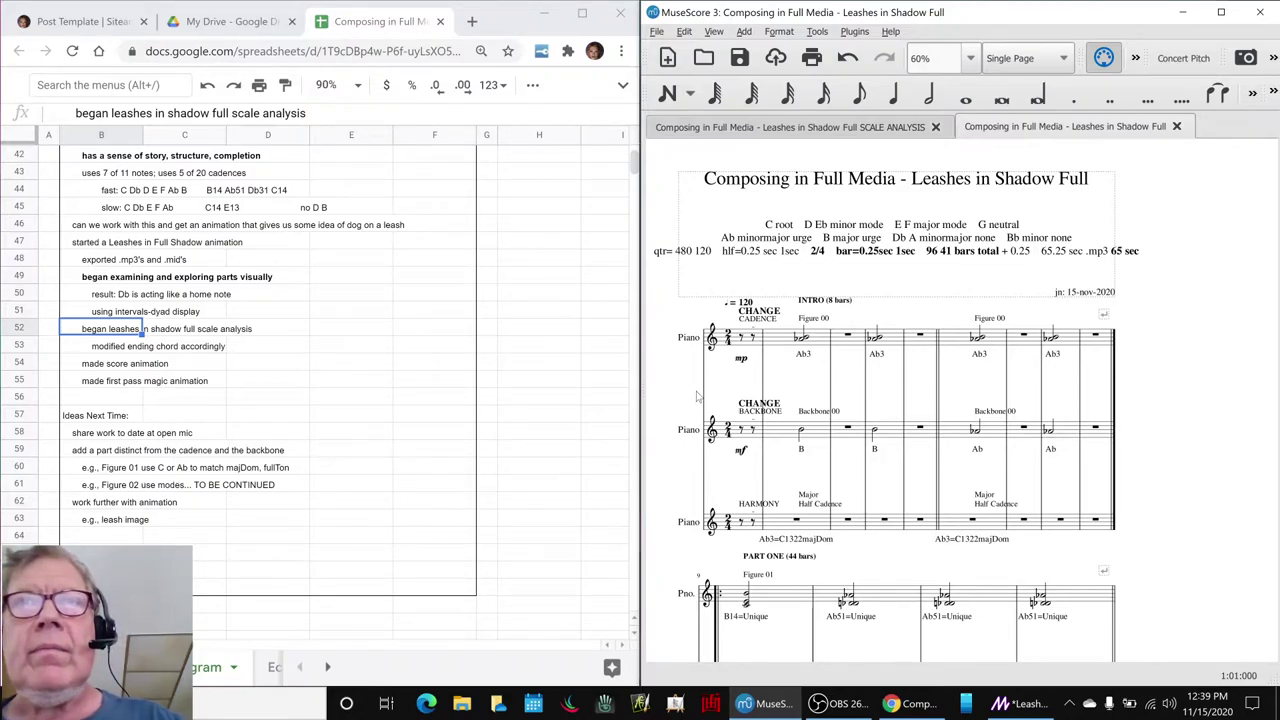
key("space")
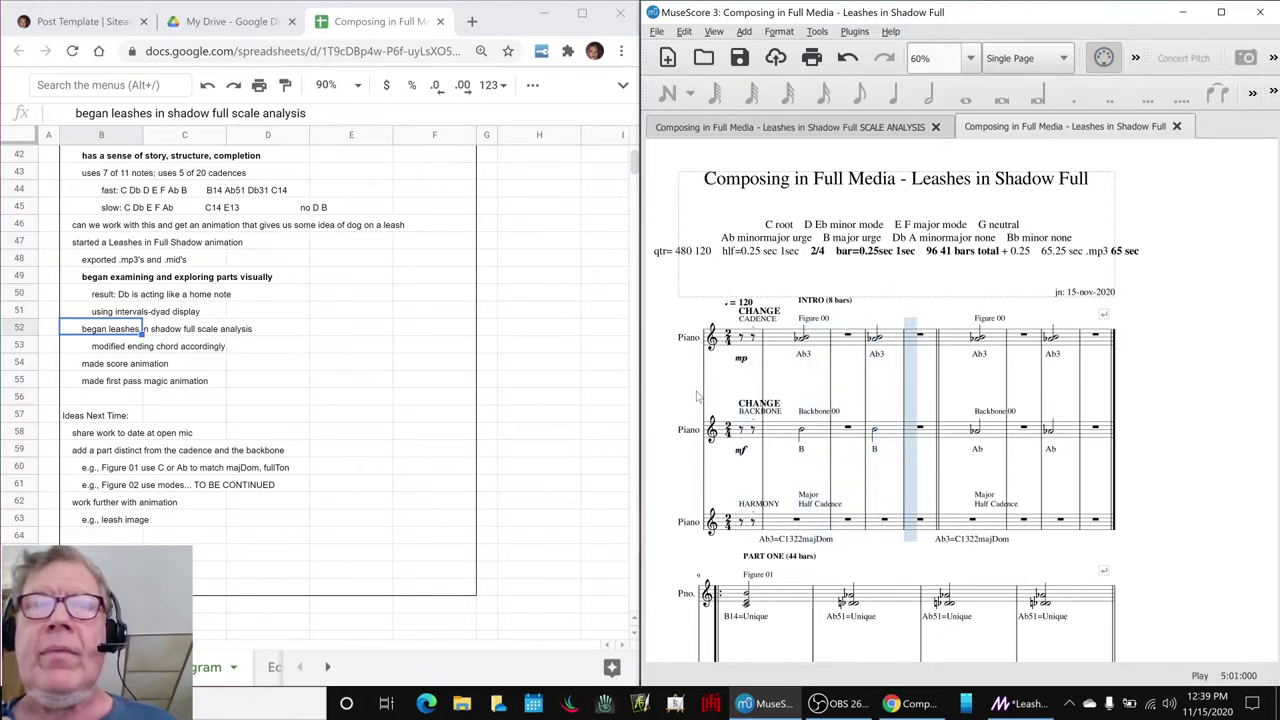
key("space")
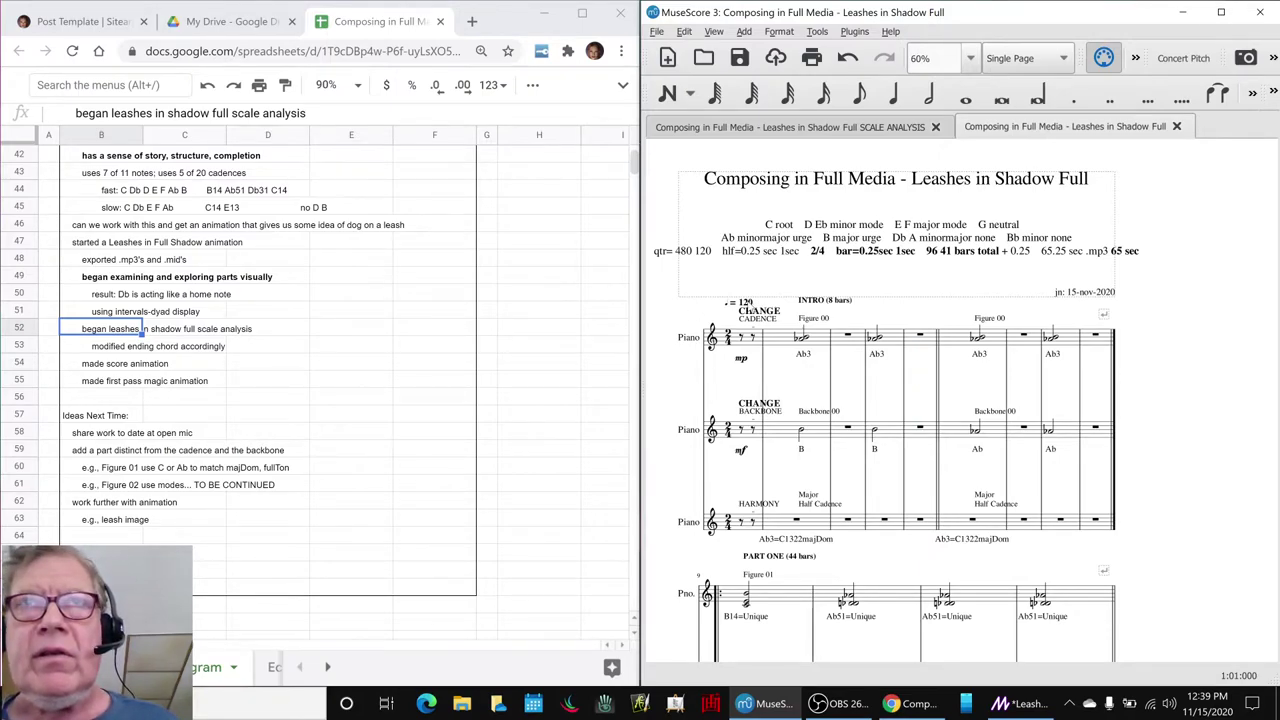
- Change the opening tempo marking from ♩ = 120 to 480 and play the score
double_click(745, 302)
type("480")
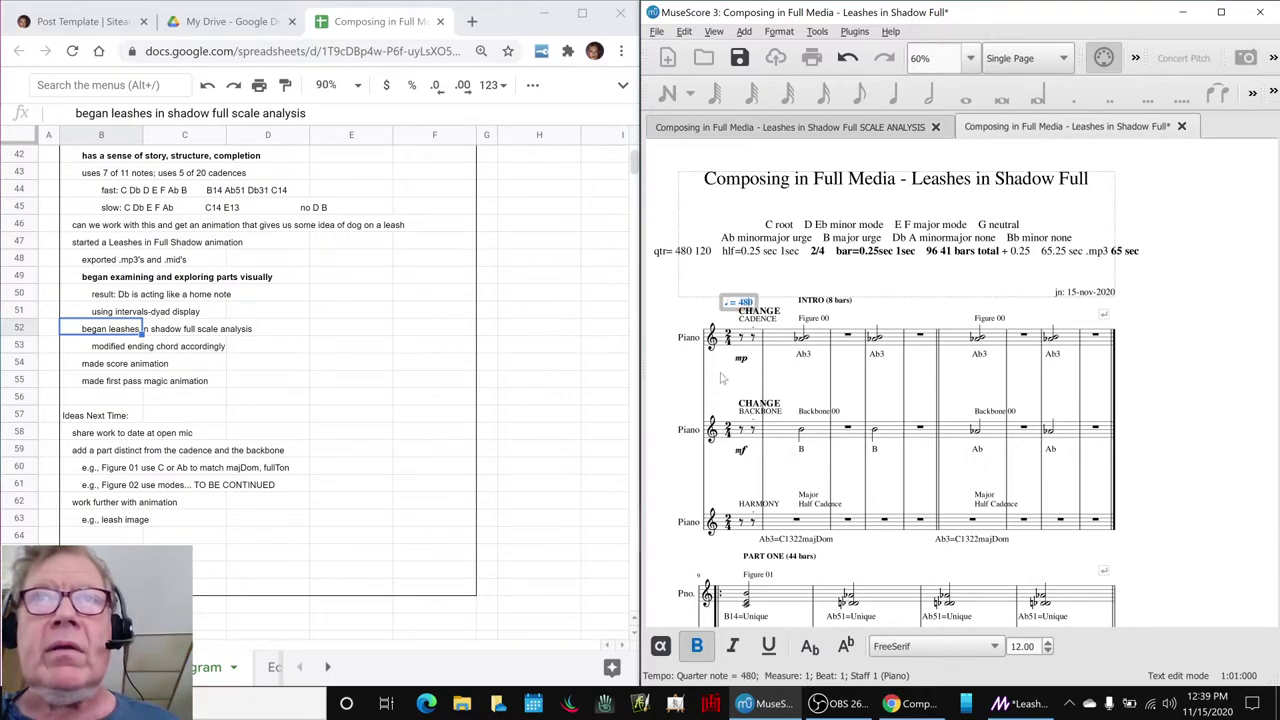
key("Escape")
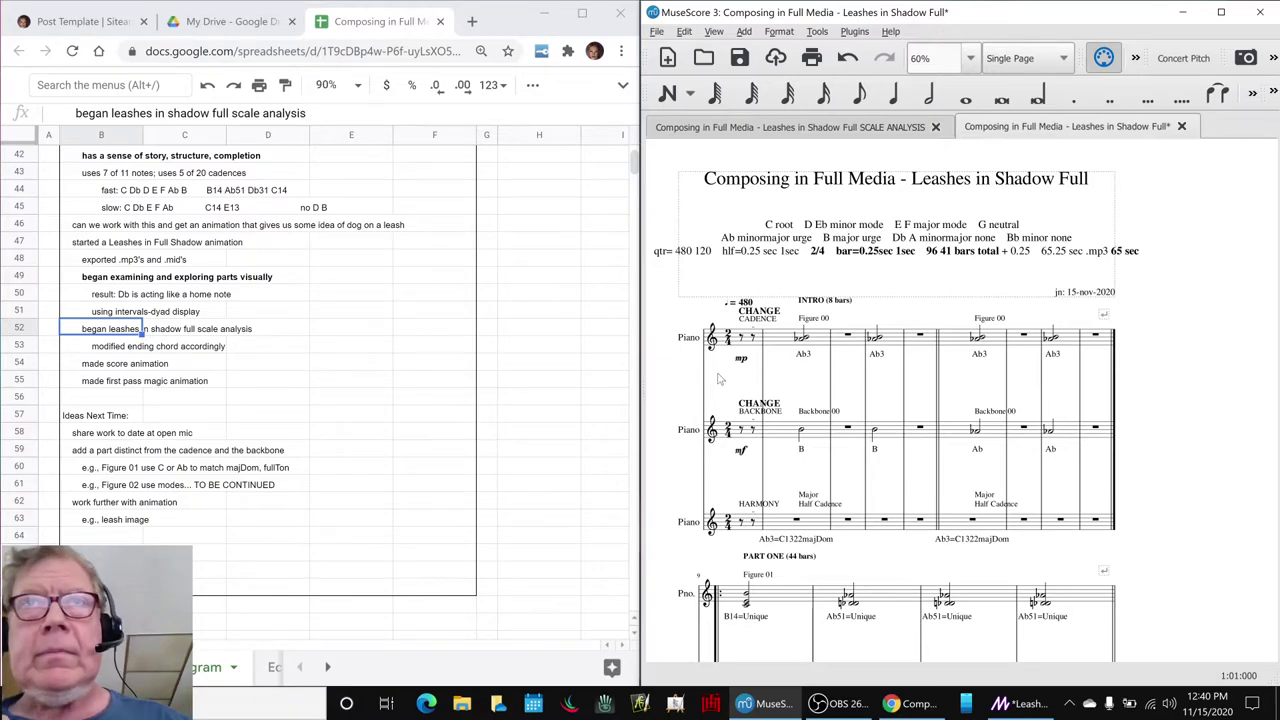
key("space")
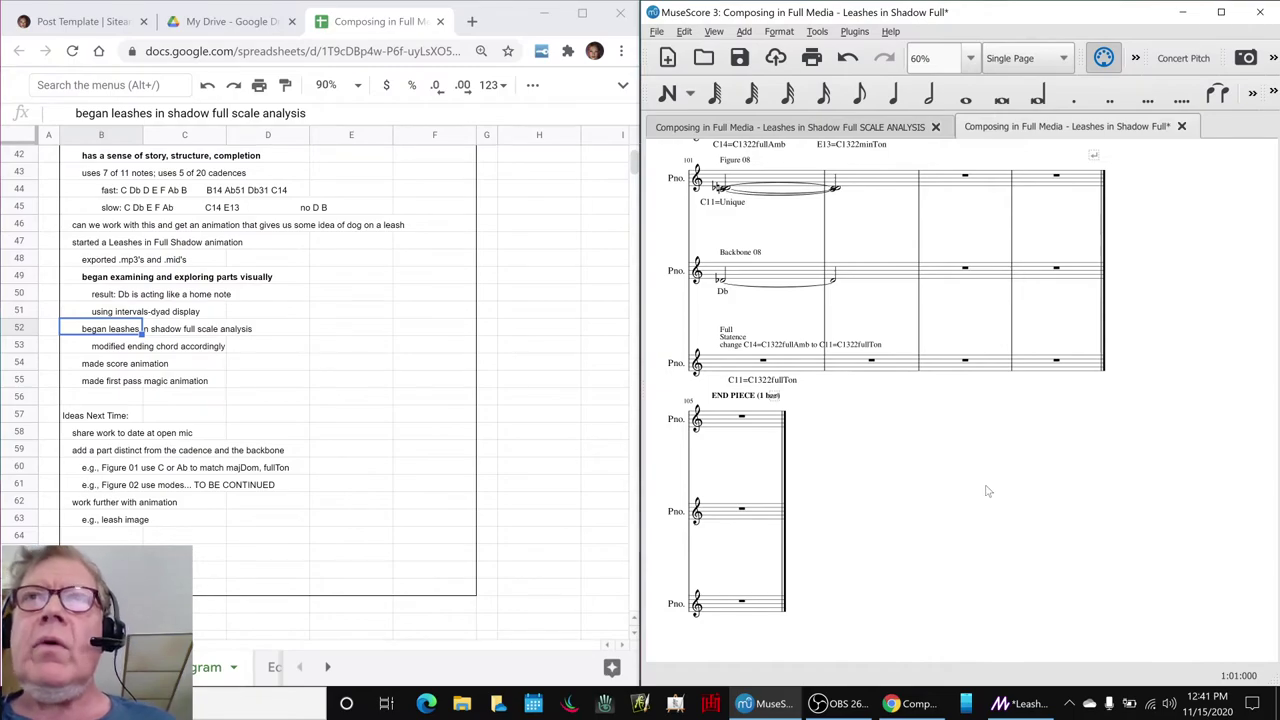
- Save the score with the quarter note = 480 tempo after playing it through
key("ctrl+s")
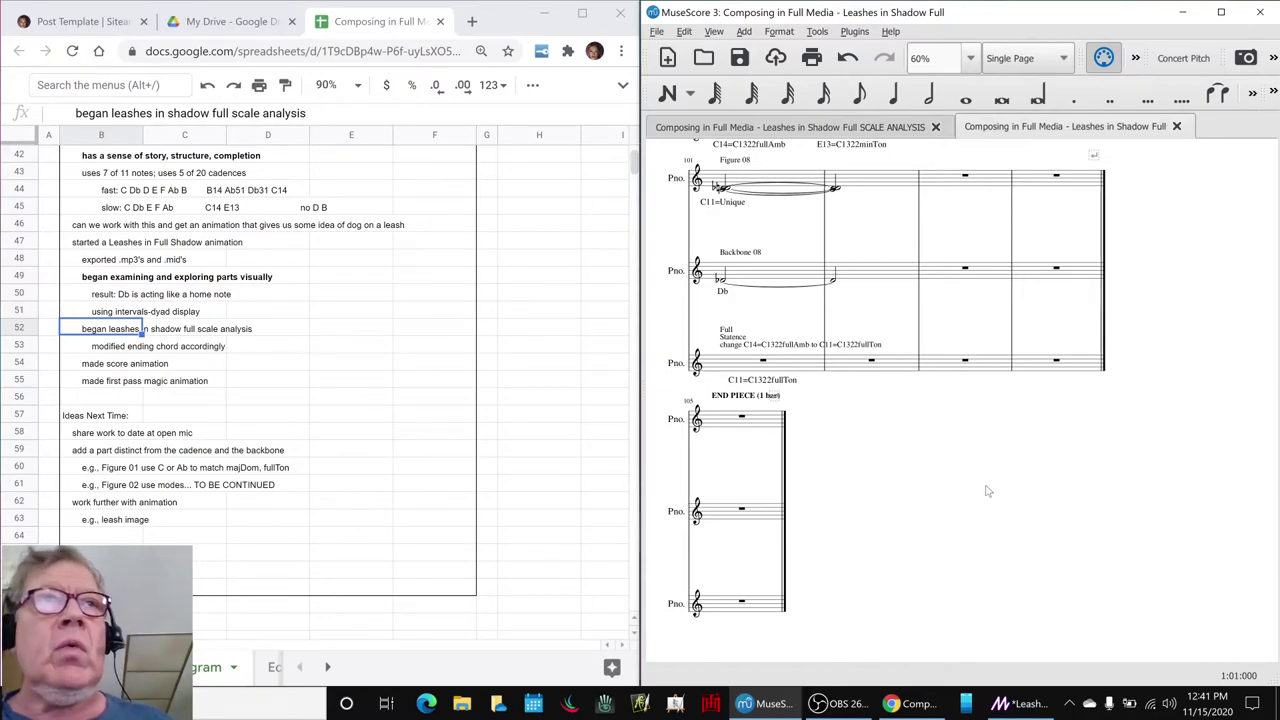
- Inspect the backbone table's melody column heading and the first melody pattern (flat) in J9
scroll(270, 333, "up", 10)
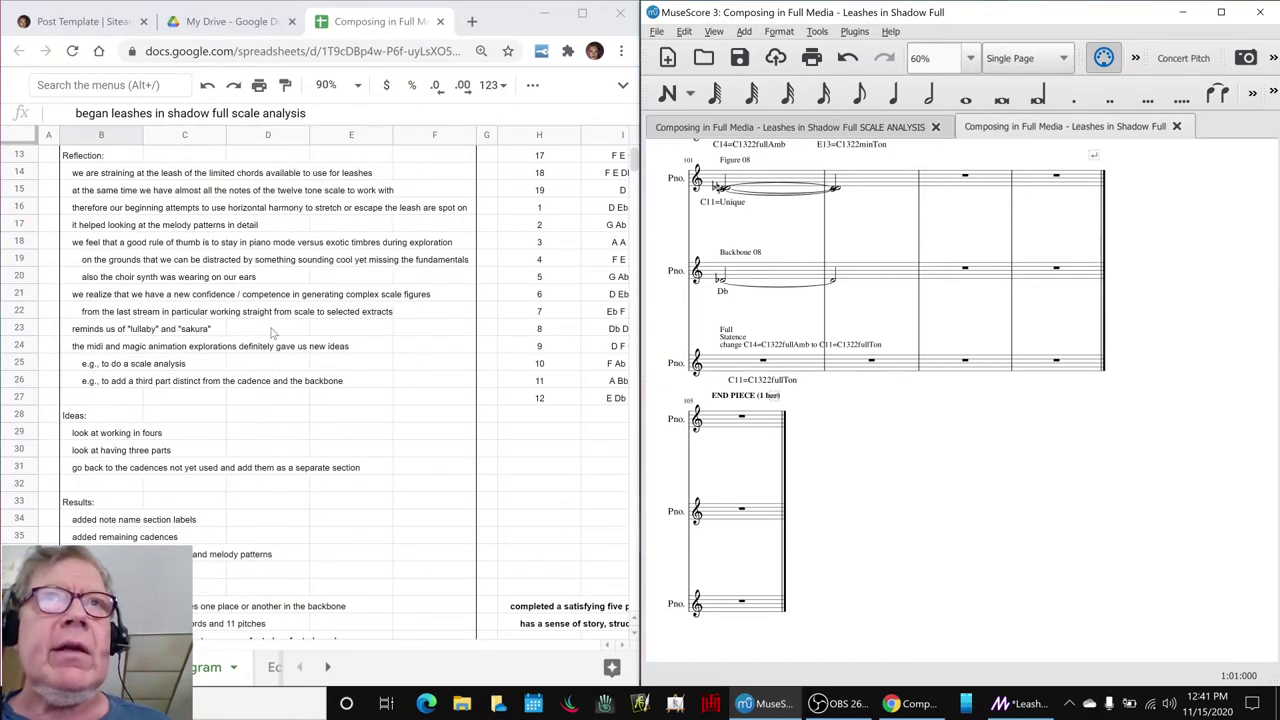
scroll(212, 648, "right", 5)
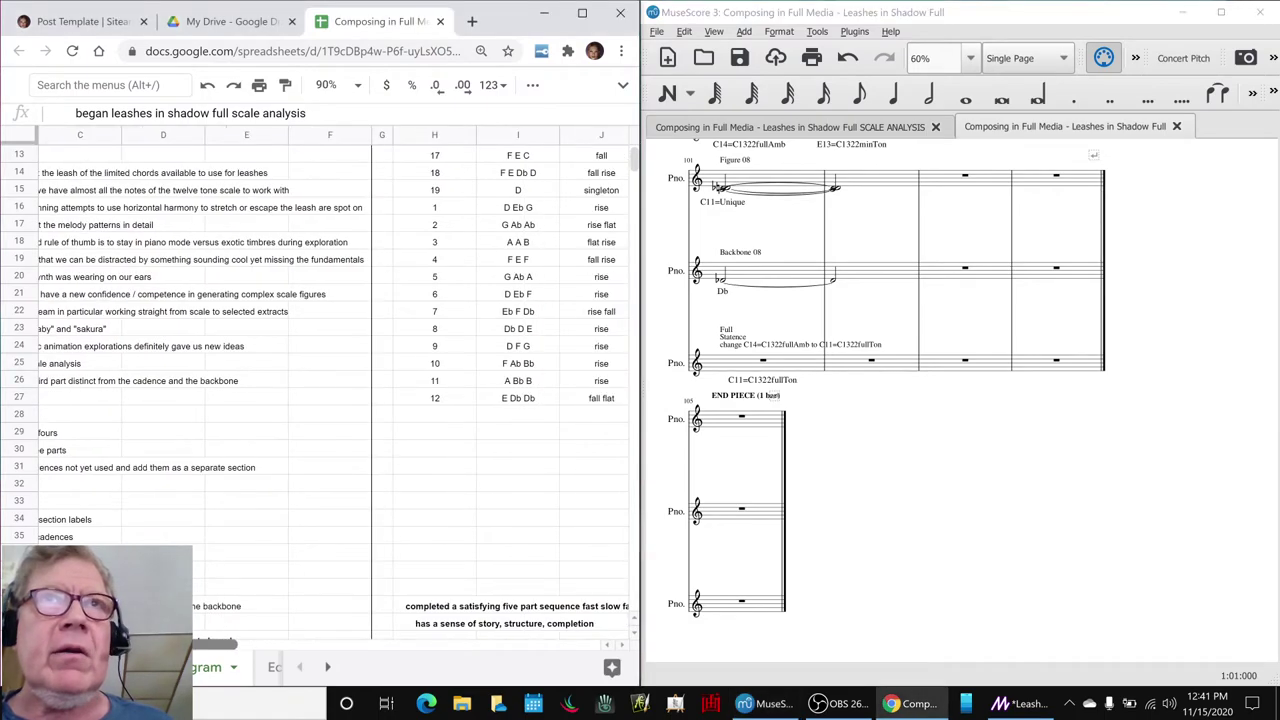
scroll(354, 480, "up", 4)
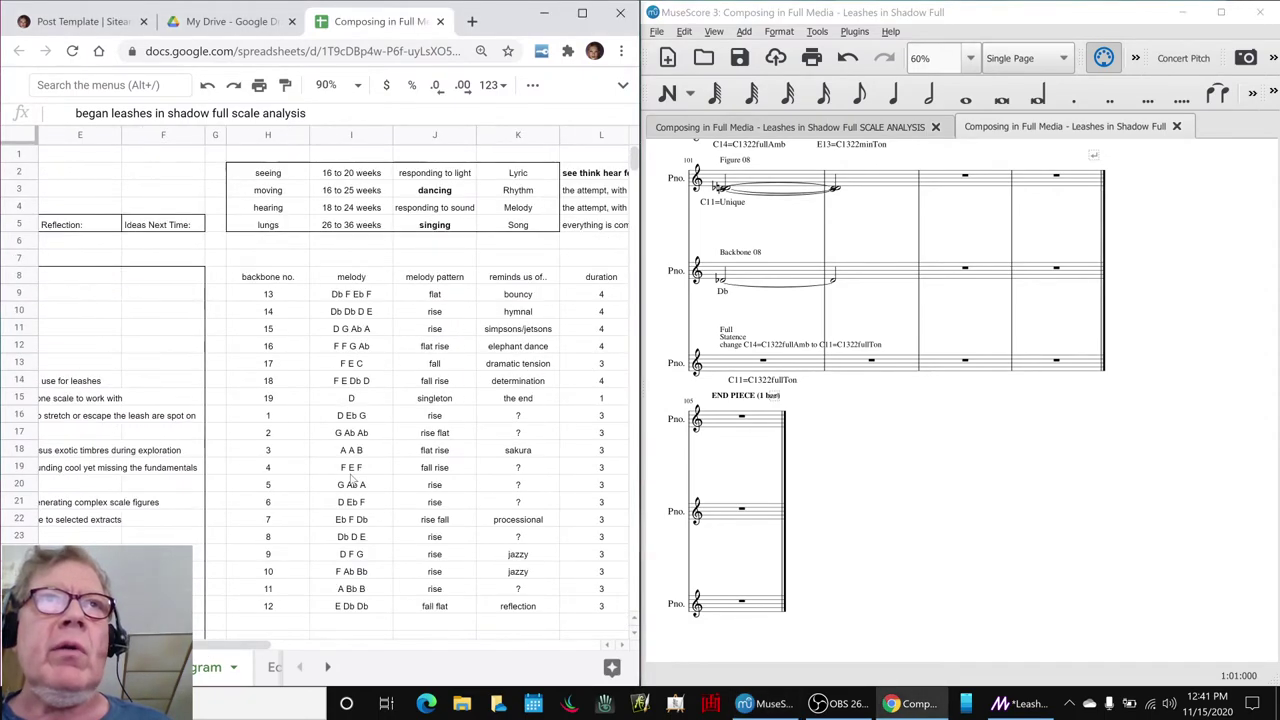
left_click(352, 281)
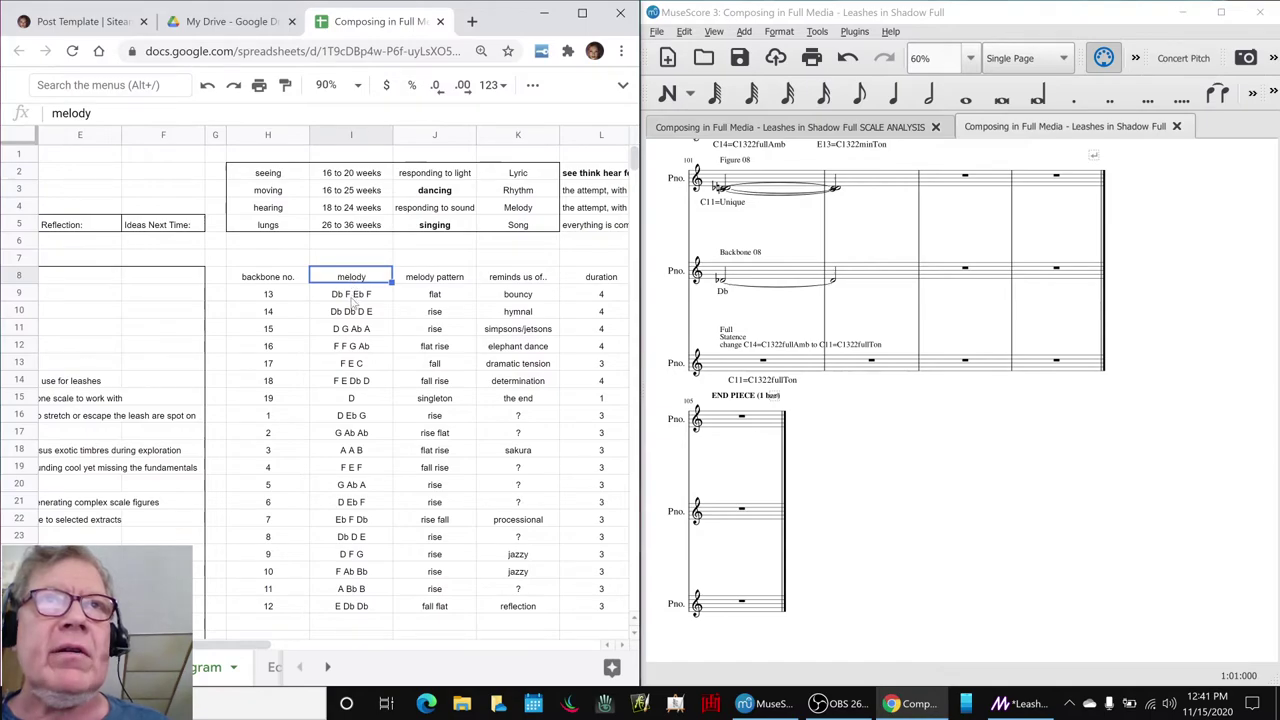
left_click(408, 299)
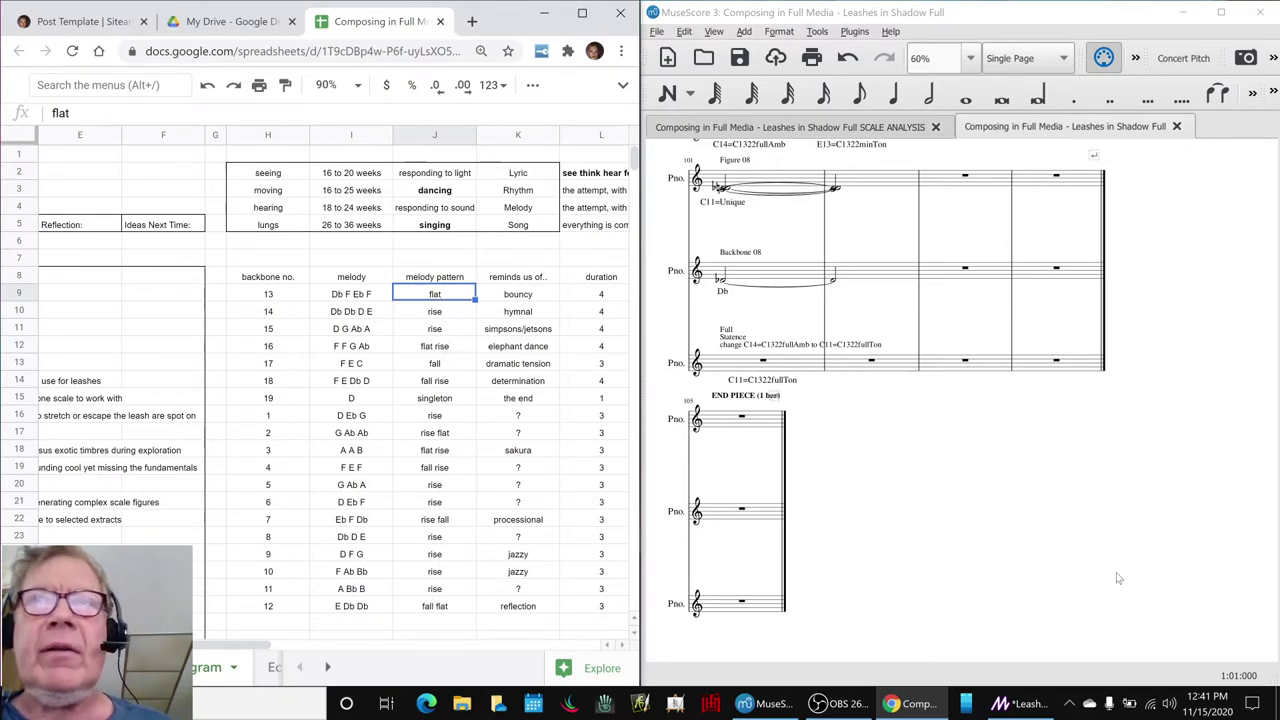
- Return to the MuseScore score and jump back to its beginning
left_click(906, 538)
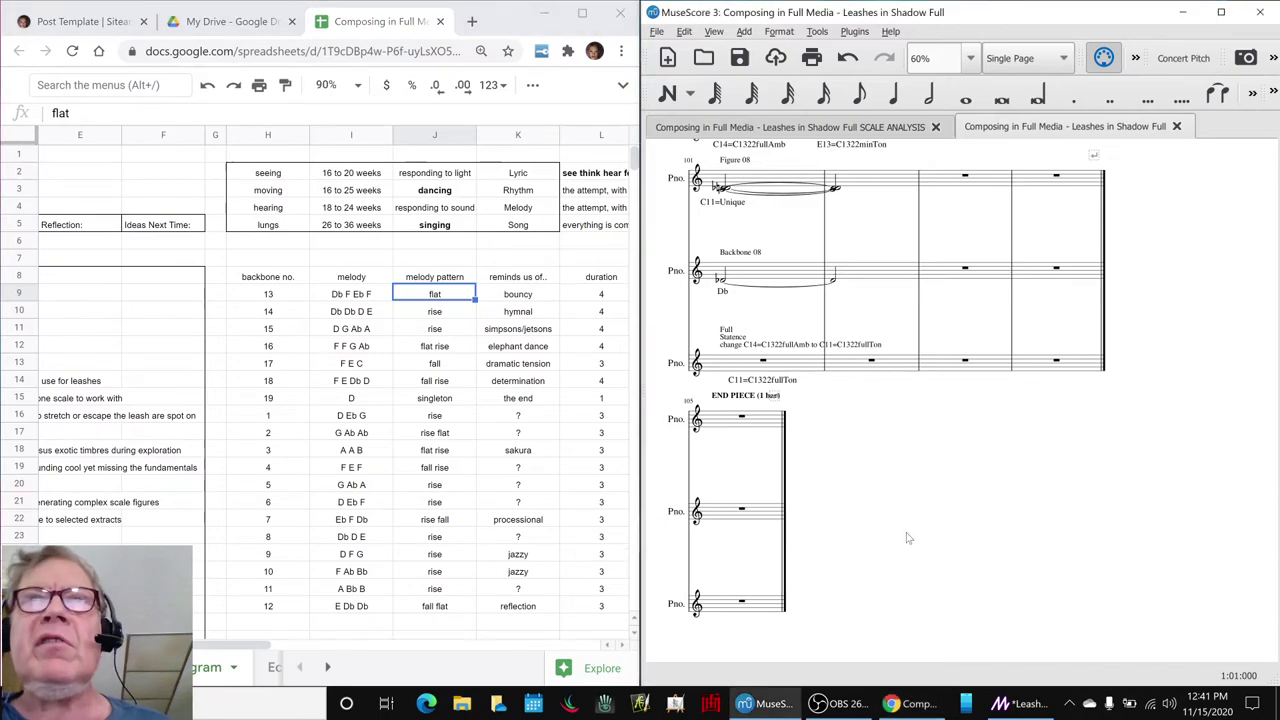
scroll(906, 538, "up", 5)
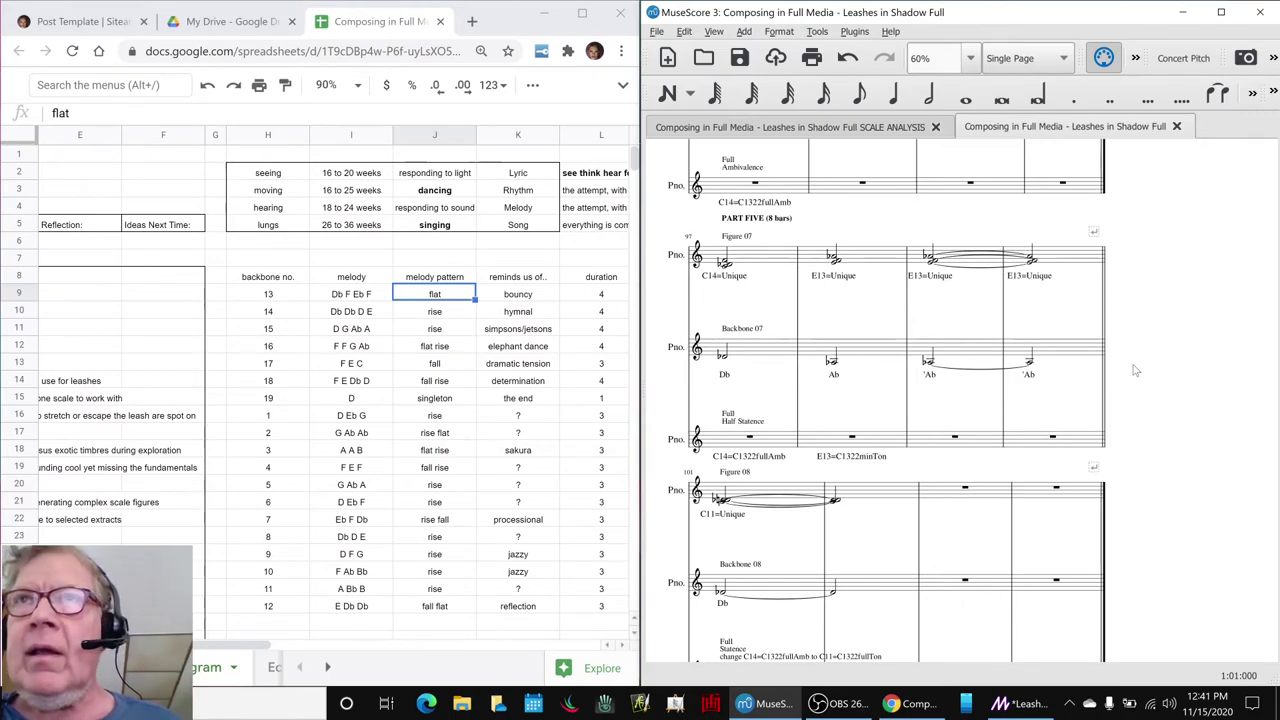
key("ctrl+Home")
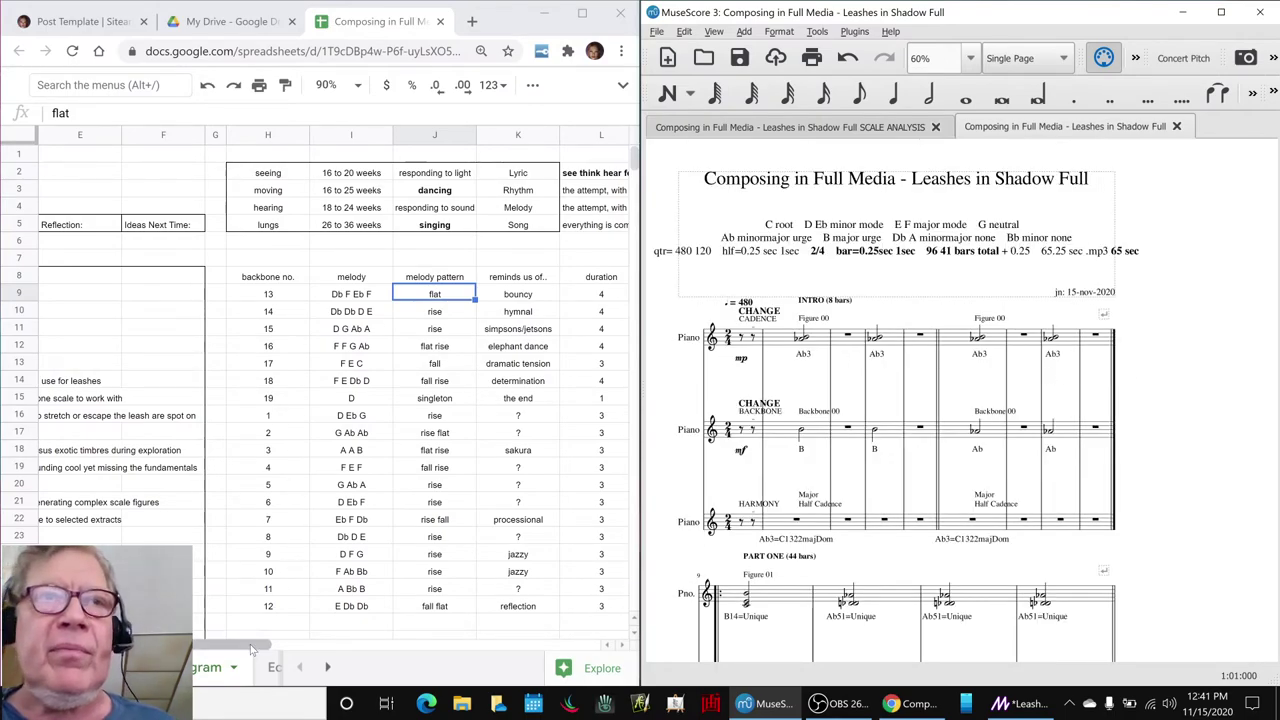
- Review the Ideas Next Time items in B58, B59, B62 and B63, then switch to OBS Studio
left_click_drag(259, 644, 120, 645)
scroll(183, 528, "down", 7)
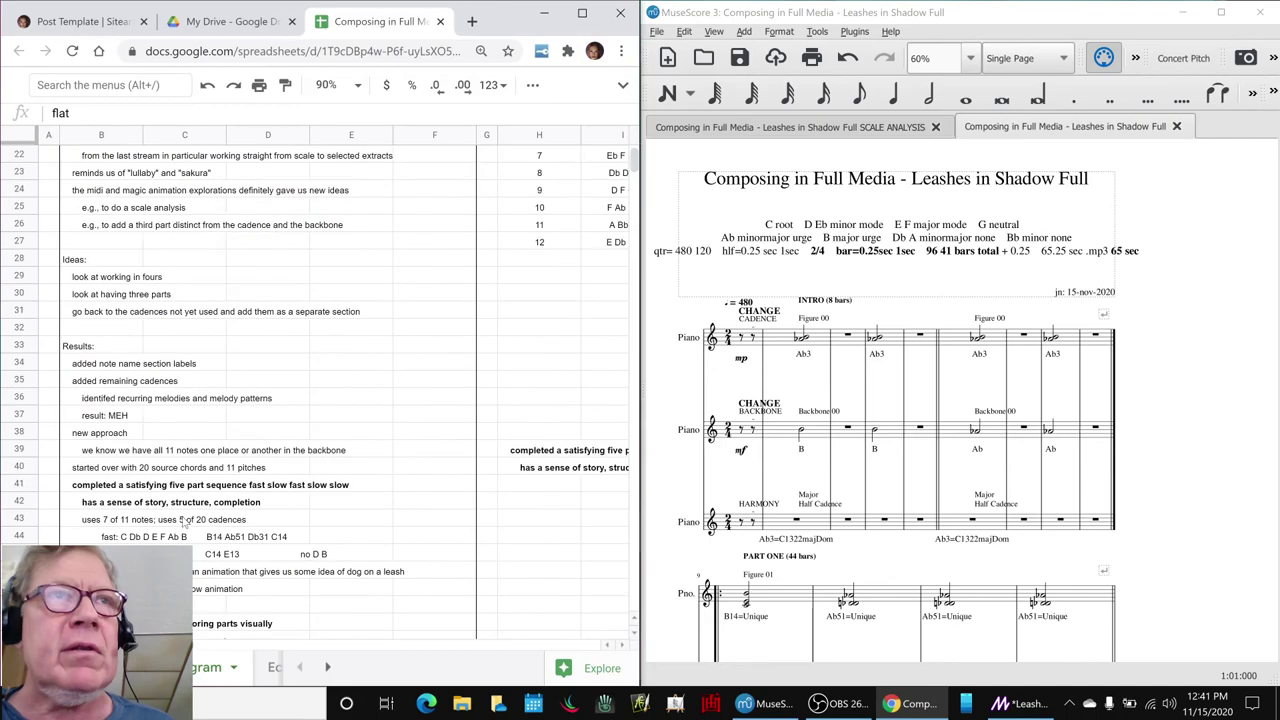
scroll(213, 485, "down", 2)
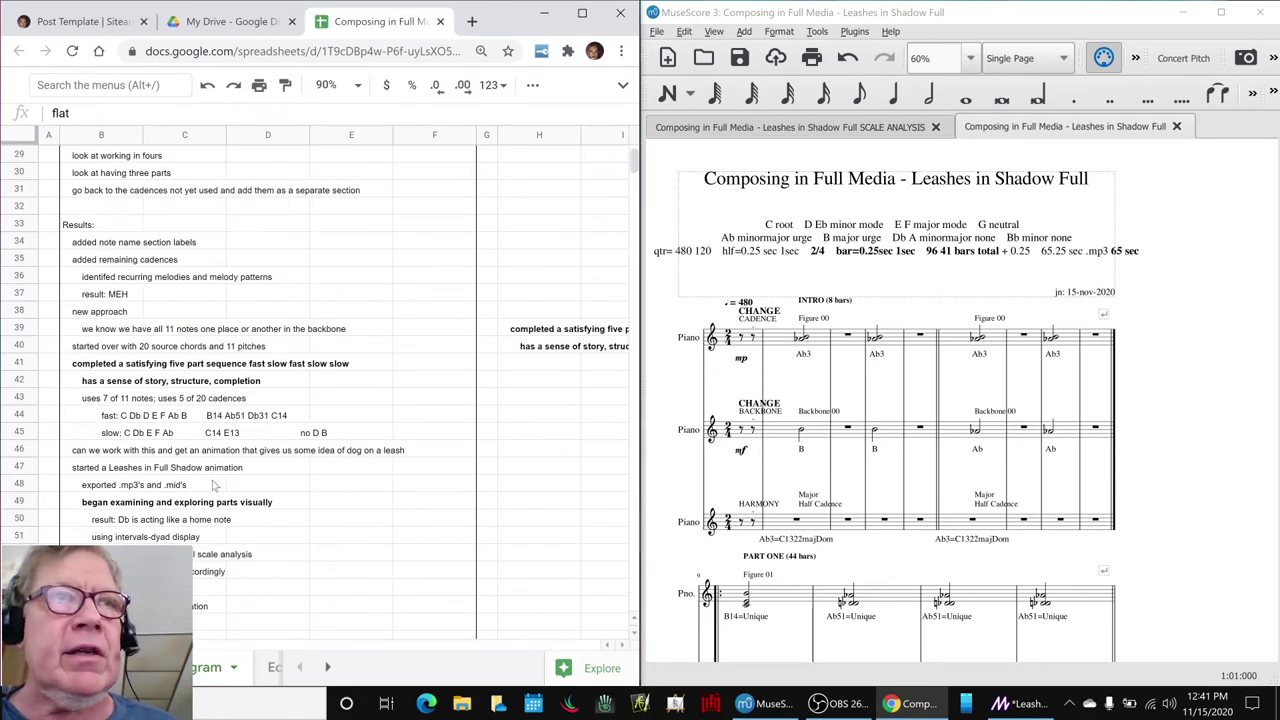
scroll(213, 485, "down", 7)
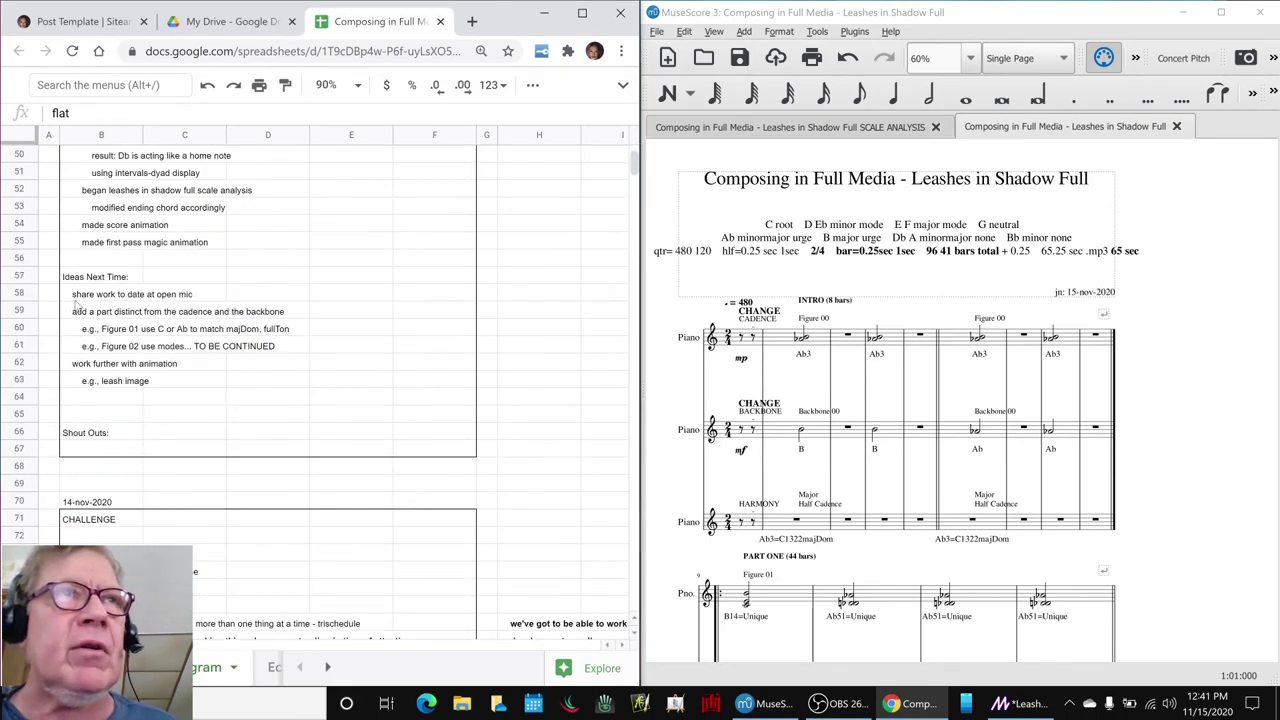
left_click(80, 296)
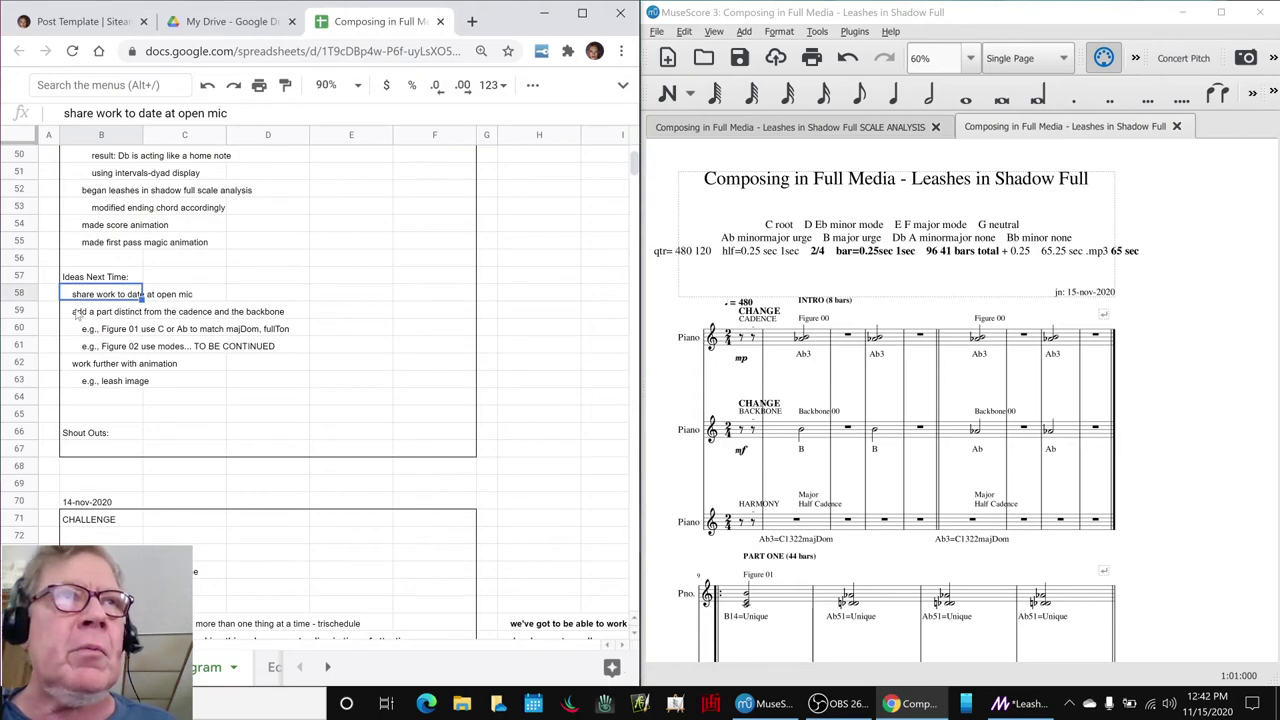
left_click(77, 313)
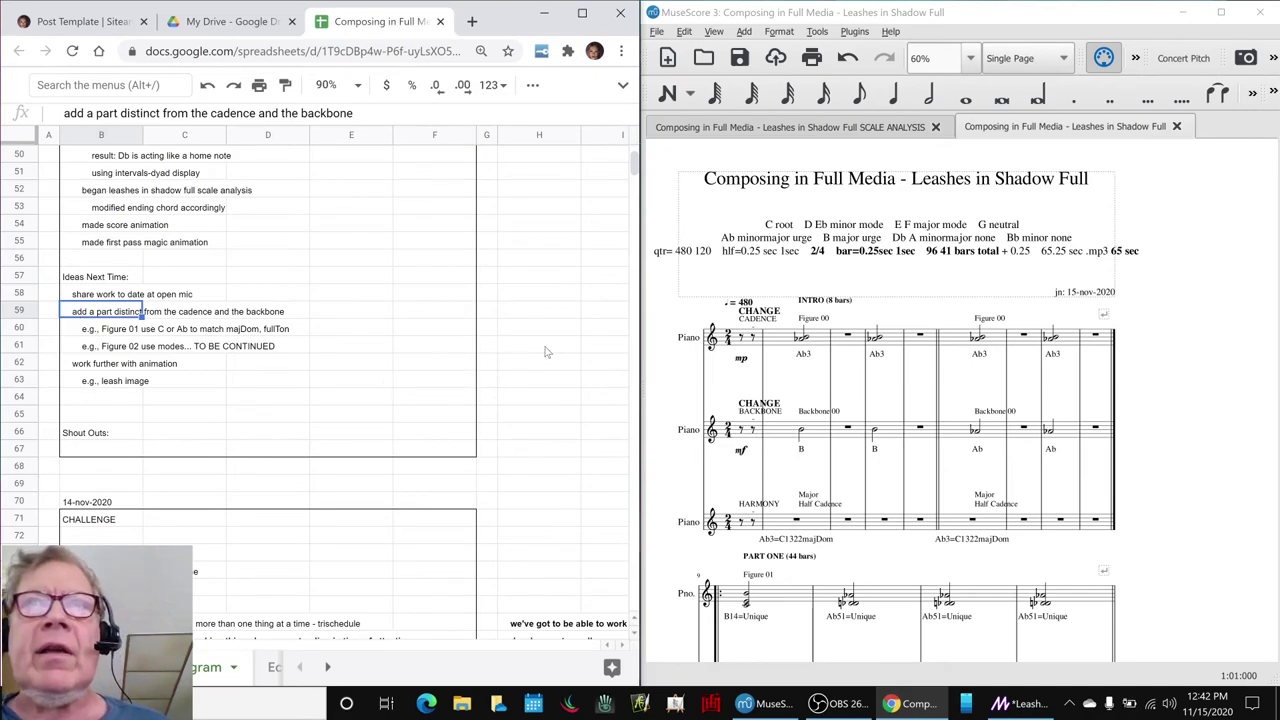
left_click(77, 366)
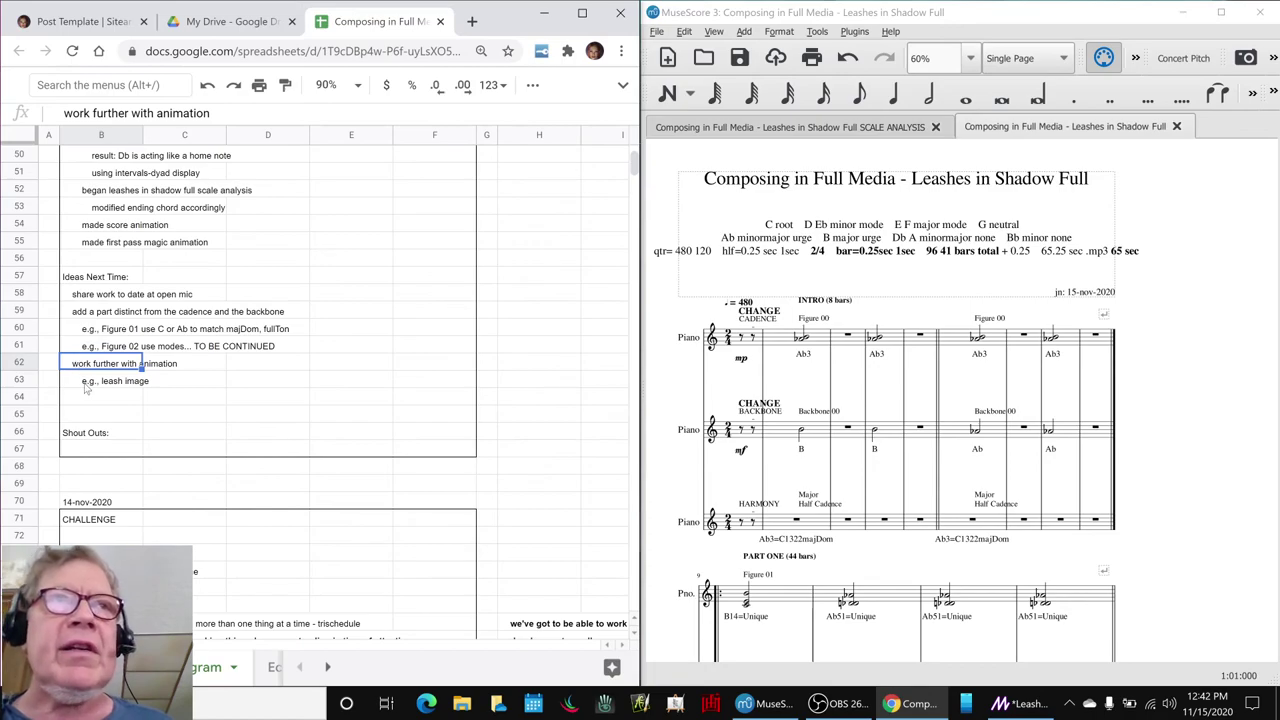
left_click(86, 387)
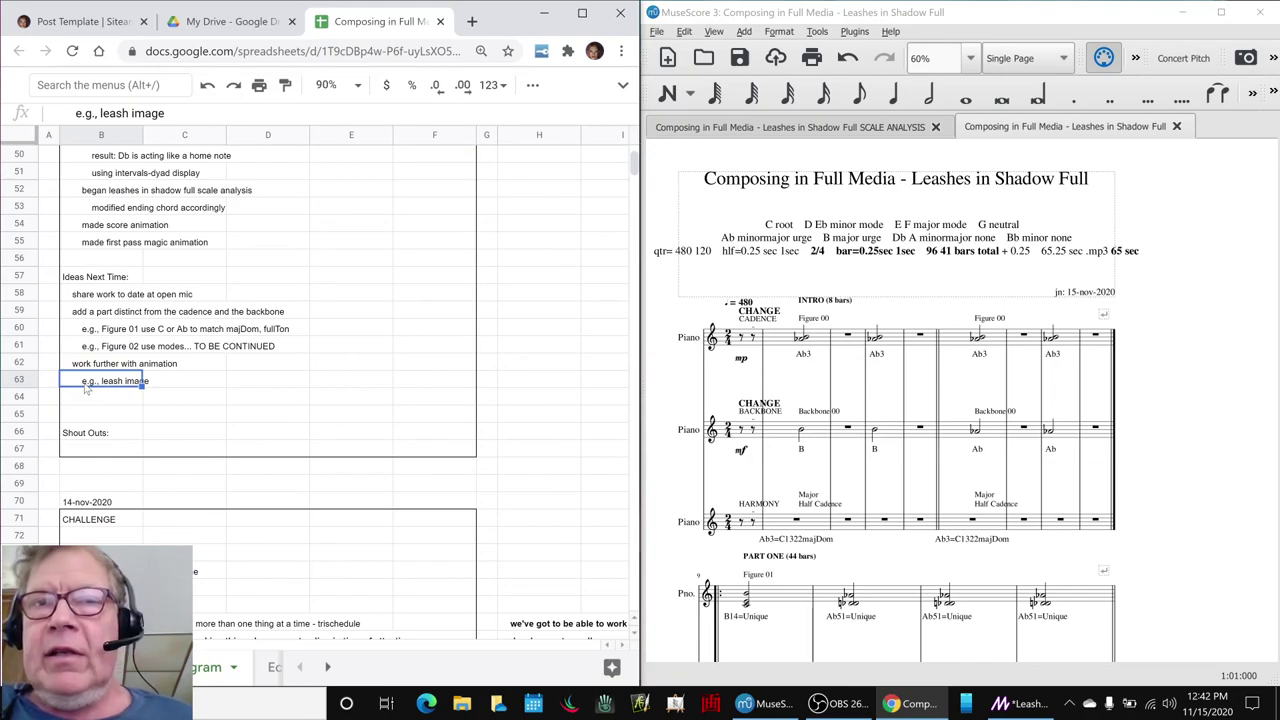
left_click(818, 704)
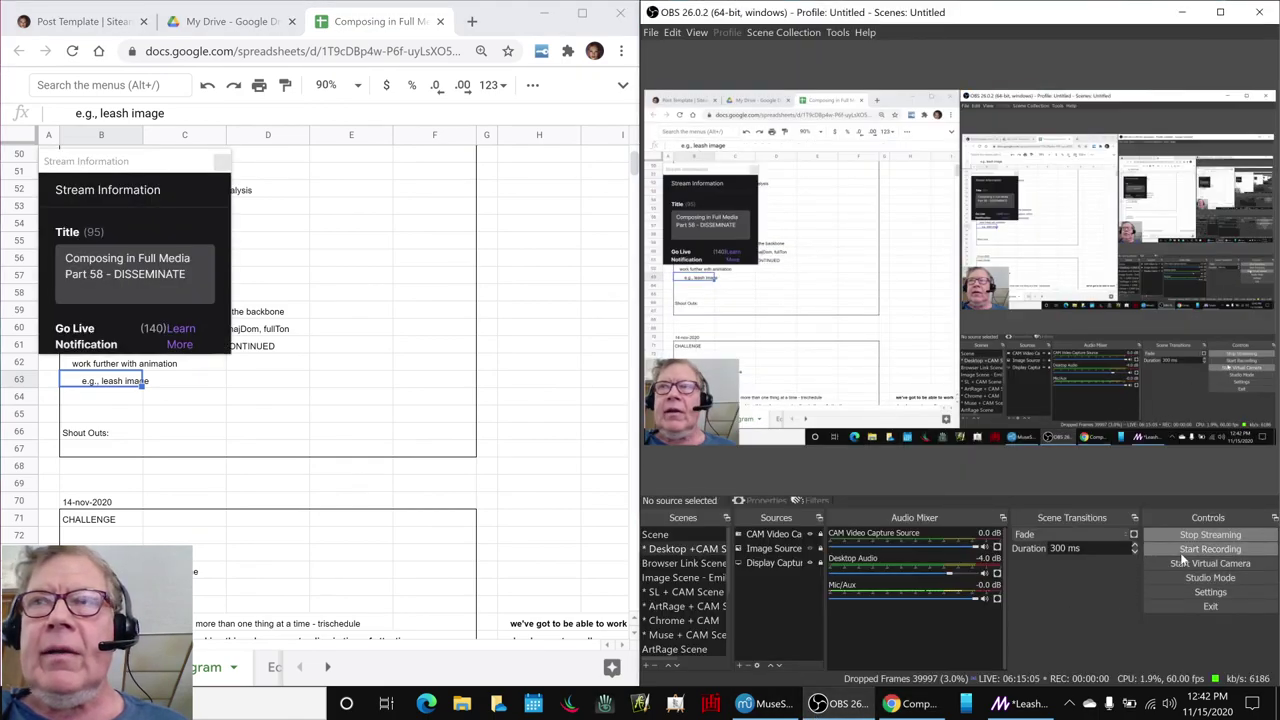